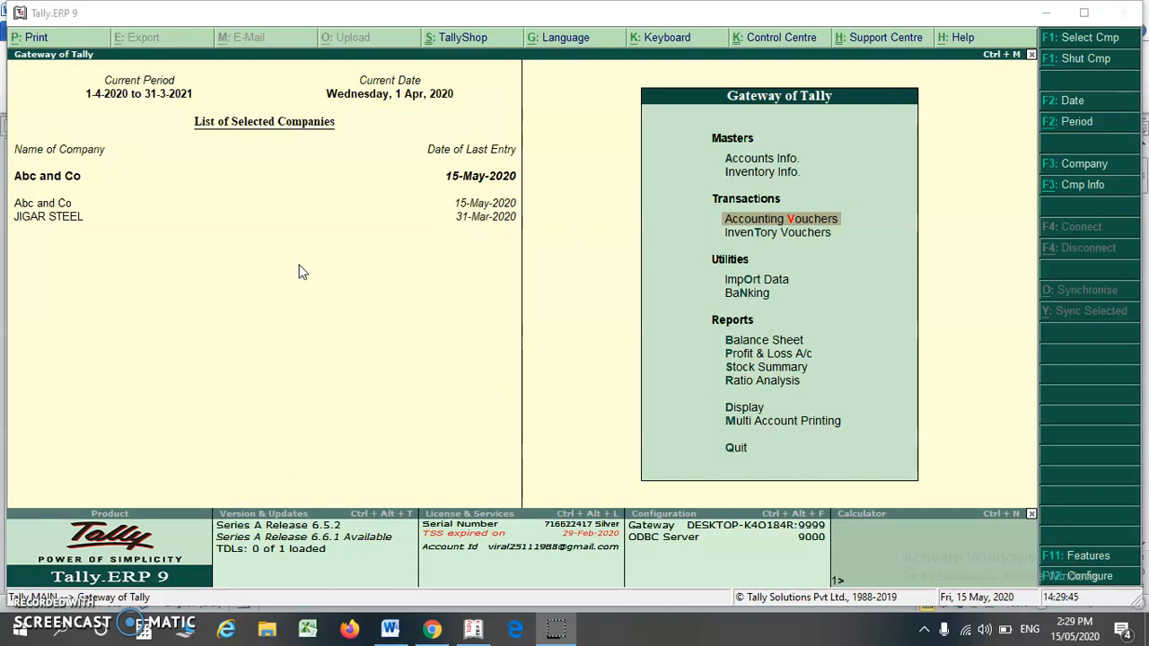
Step: Start a new purchase entry in the accounting vouchers, switching it to the plain voucher layout and back to the item invoice layout
left_click(786, 222)
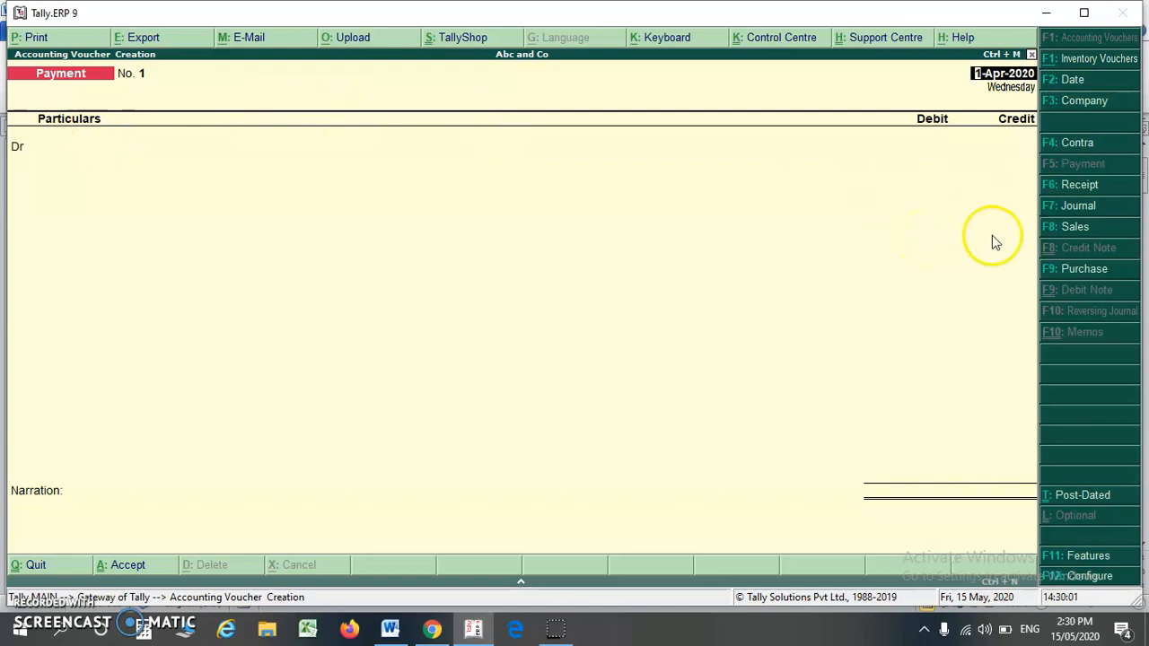
left_click(1069, 279)
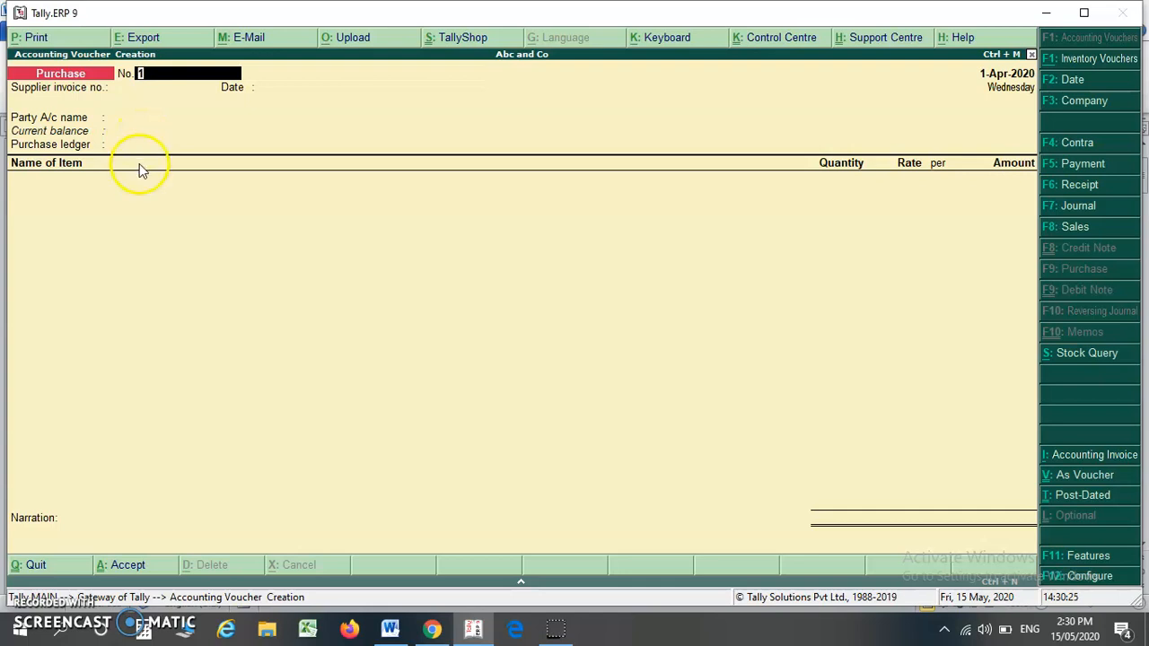
left_click(1091, 485)
left_click(1091, 485)
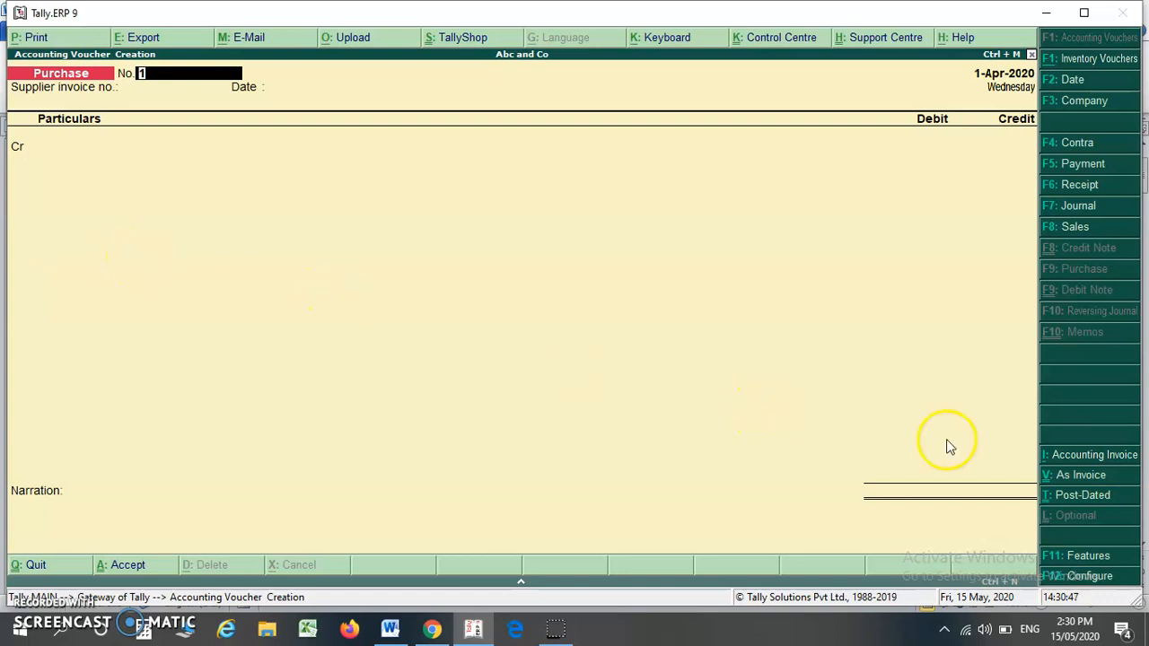
left_click(1079, 479)
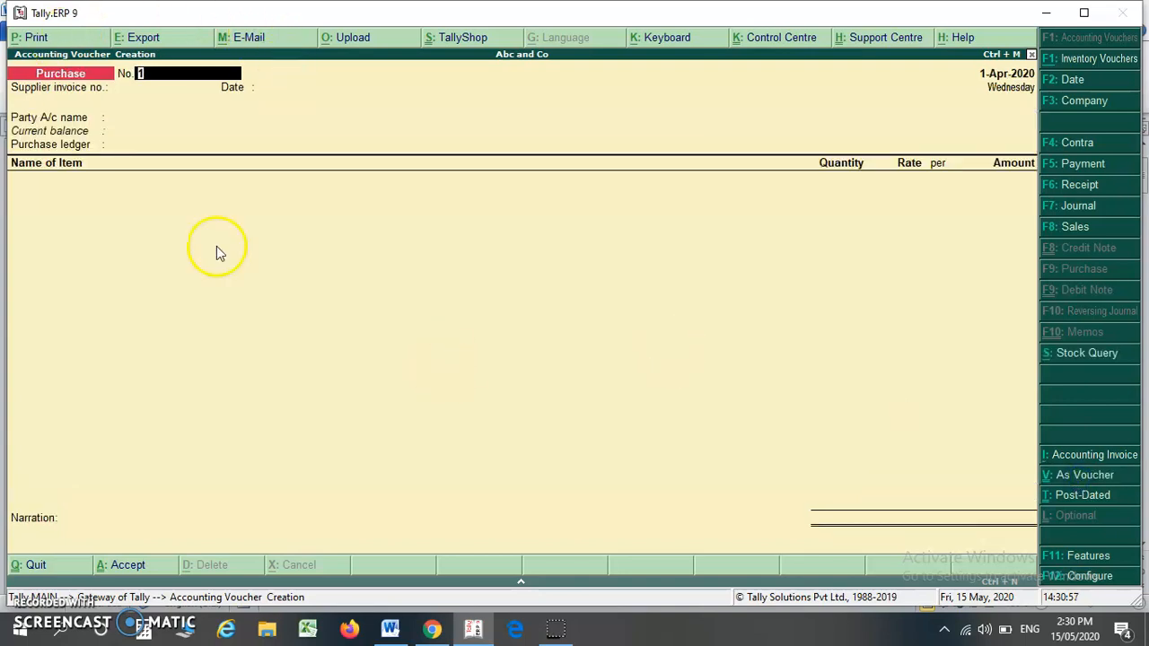
Step: Switch to the Word document and read the GST accounting points down to the first purchase transaction's bill details
key("alt+Tab")
key("Tab")
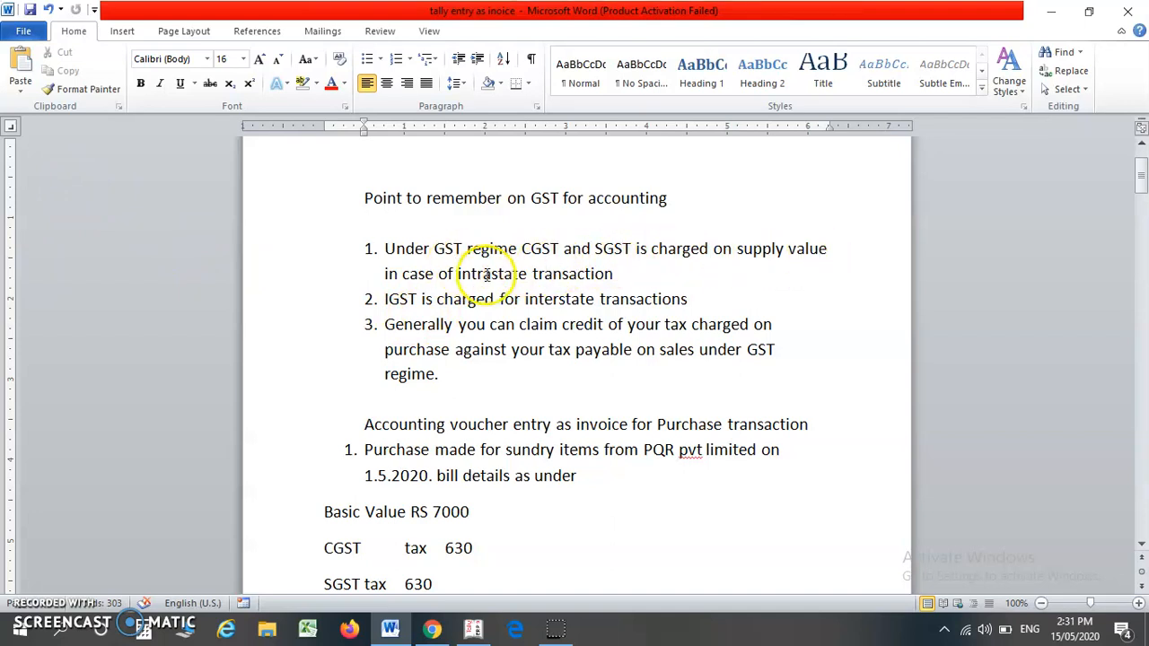
left_click_drag(459, 274, 575, 284)
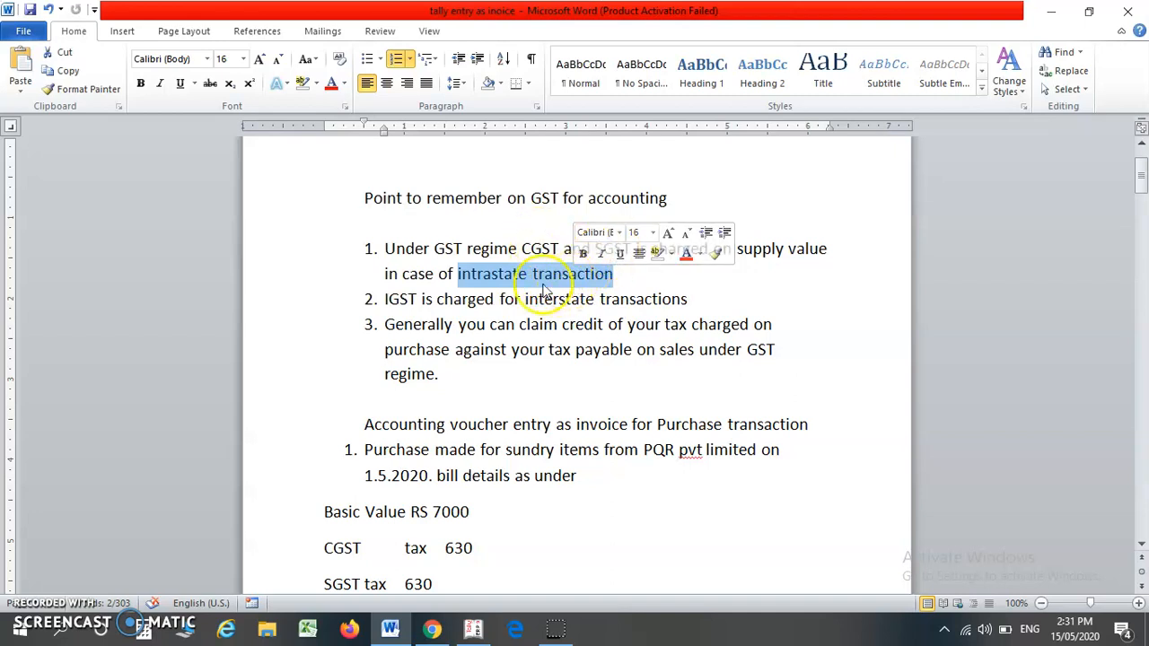
left_click(494, 301)
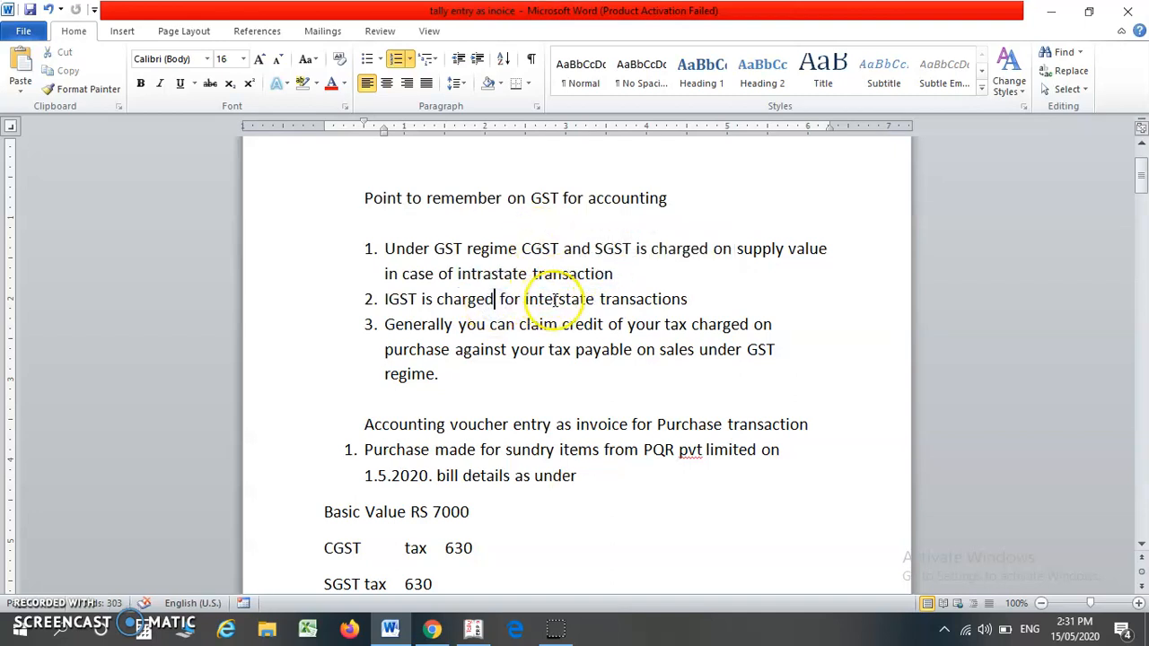
left_click(385, 301)
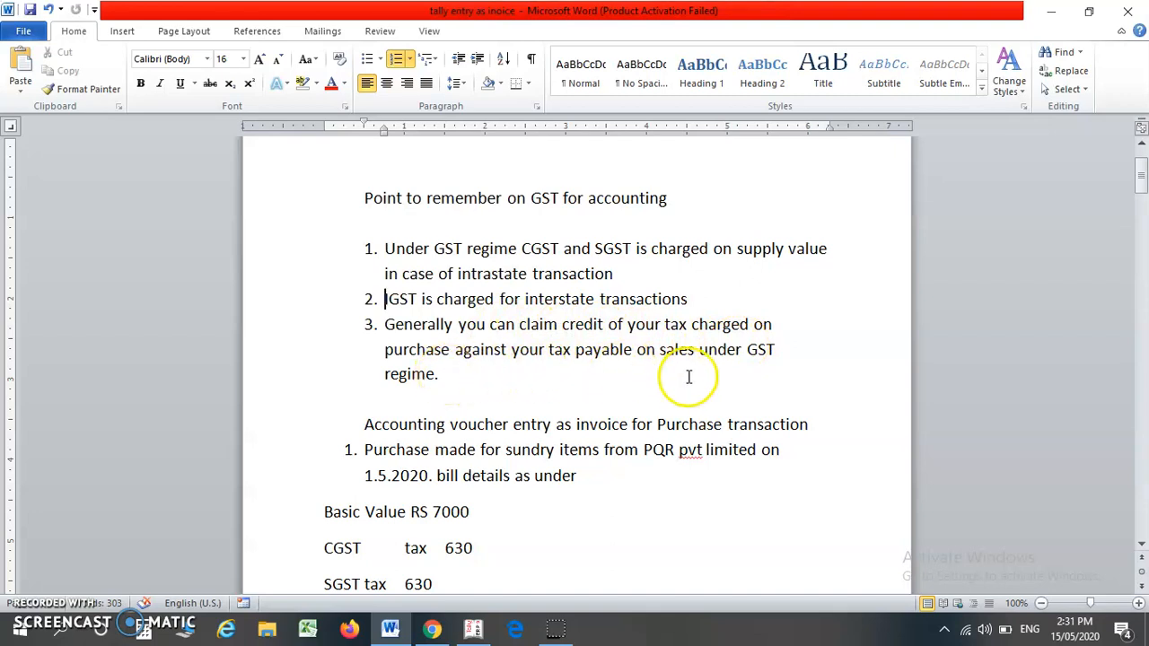
left_click(482, 393)
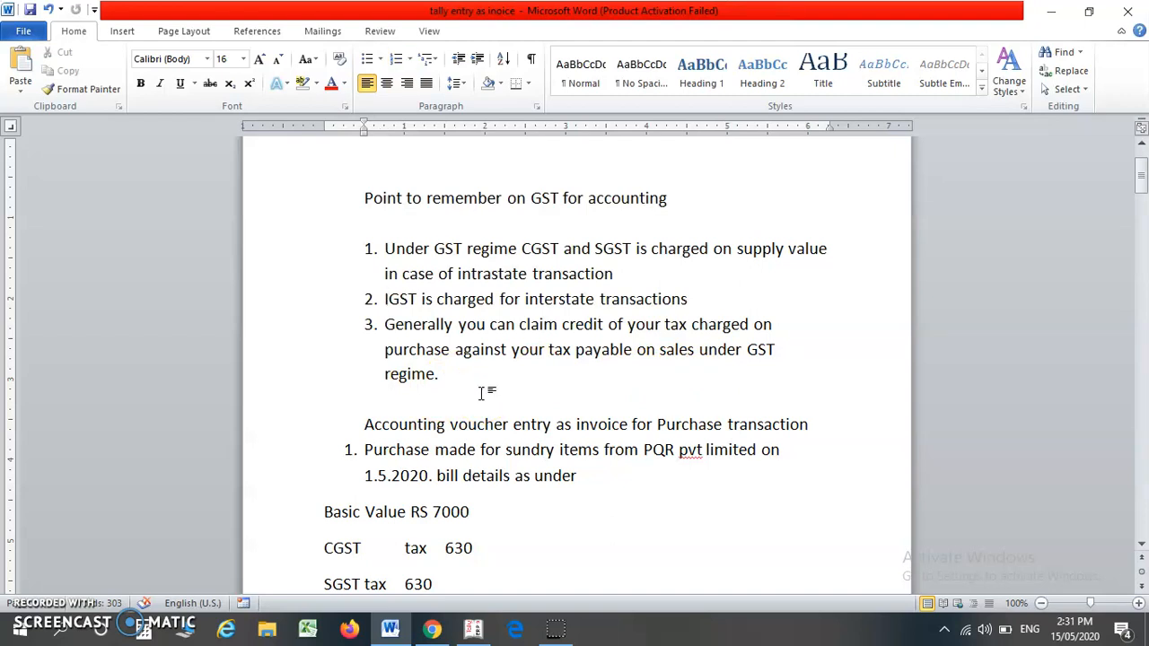
key("Down")
key("Down")
key("Down")
key("Down")
key("Down")
key("Down")
key("Down")
key("Down")
key("Down")
key("Down")
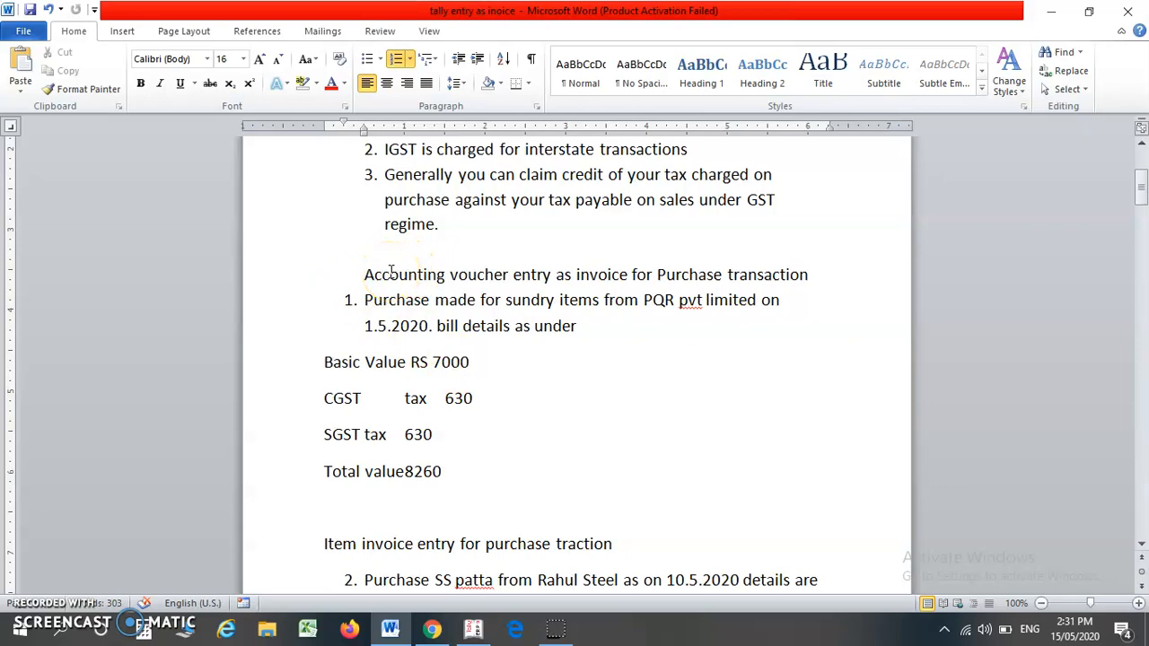
Step: Return to Tally.ERP 9 and switch the purchase voucher to accounting invoice mode
key("alt+Tab")
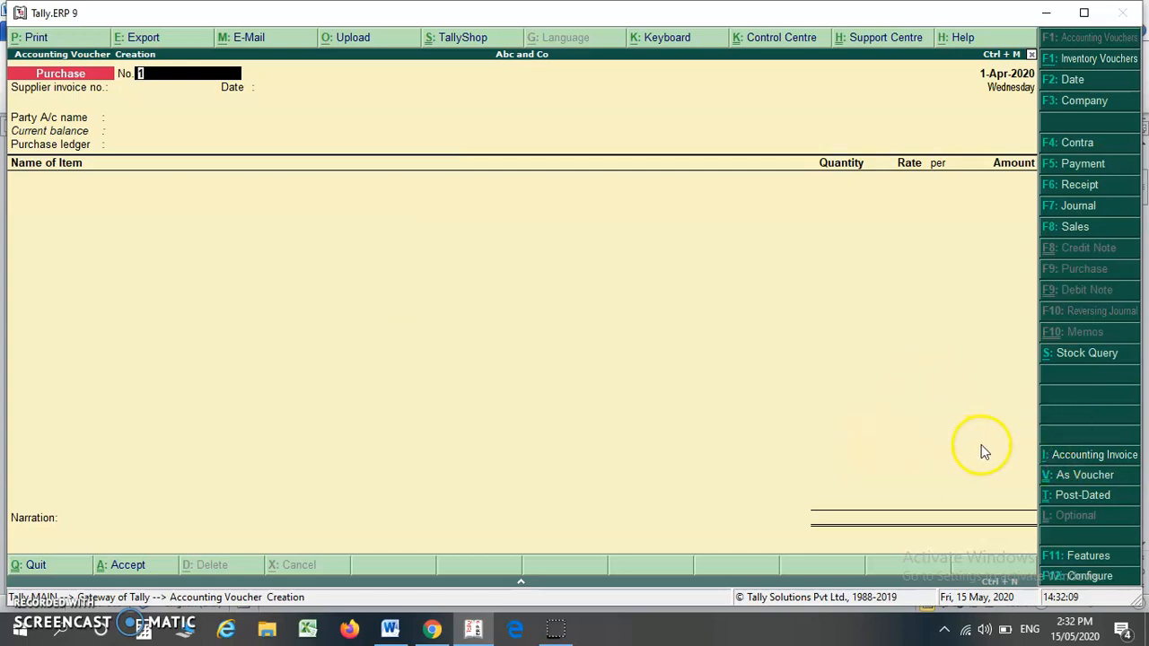
left_click(1057, 457)
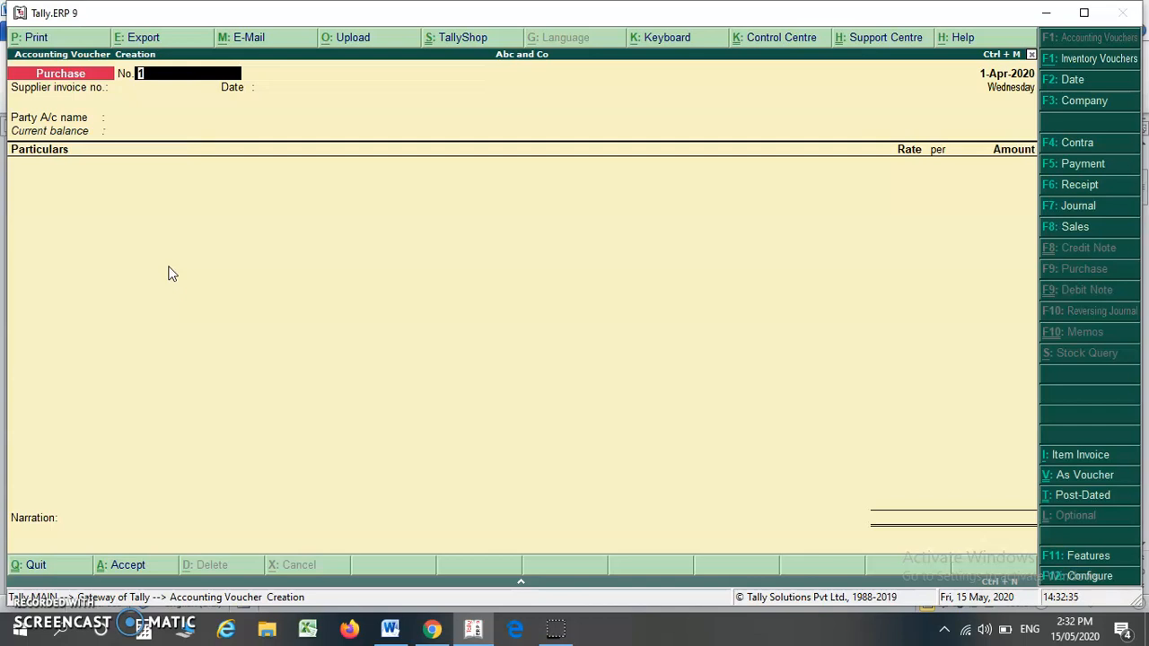
Step: Check the first purchase bill in Word, and enter voucher number 100, date 1-5-20 and supplier invoice number a/1920 in Tally
key("alt+Tab")
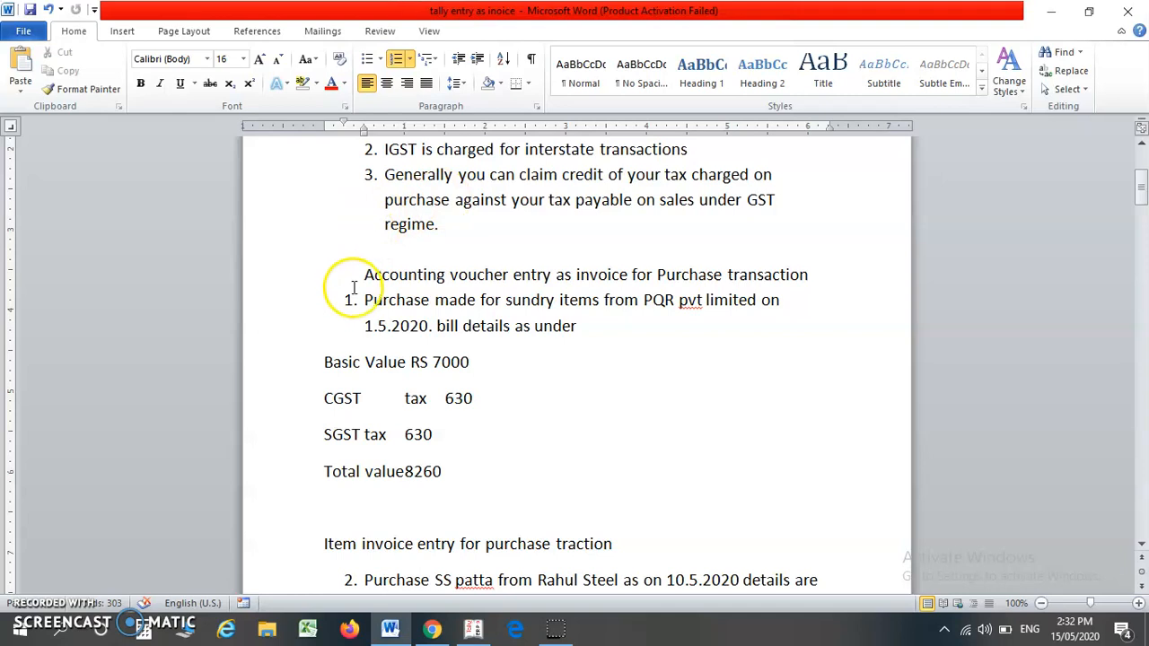
left_click_drag(364, 300, 504, 317)
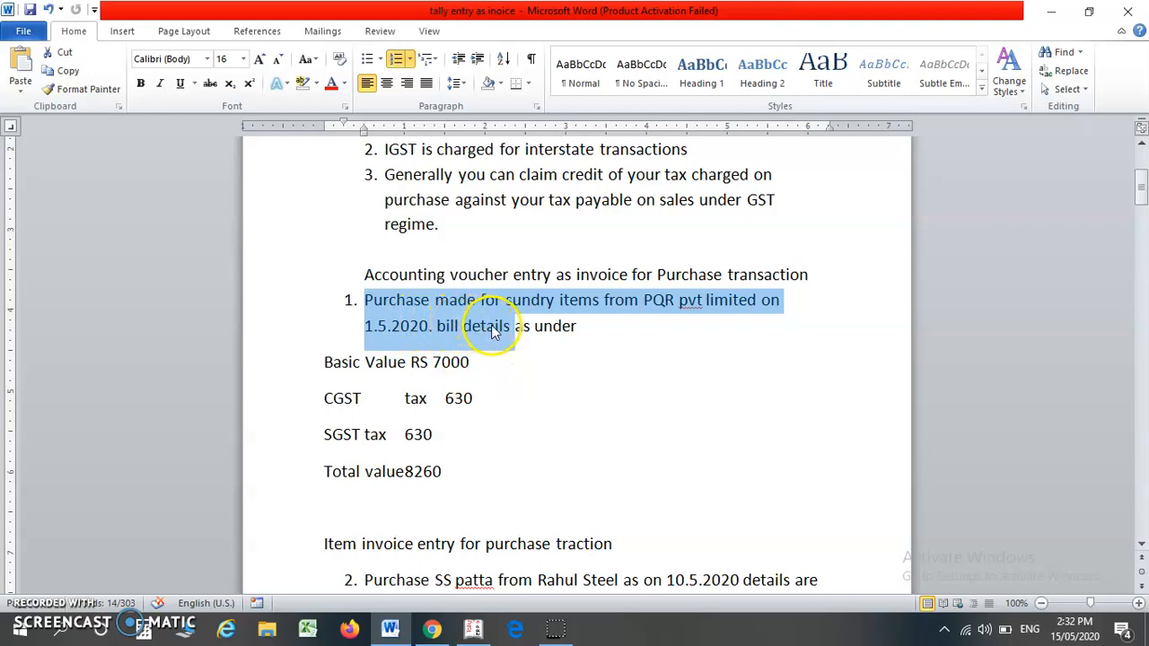
left_click(534, 352)
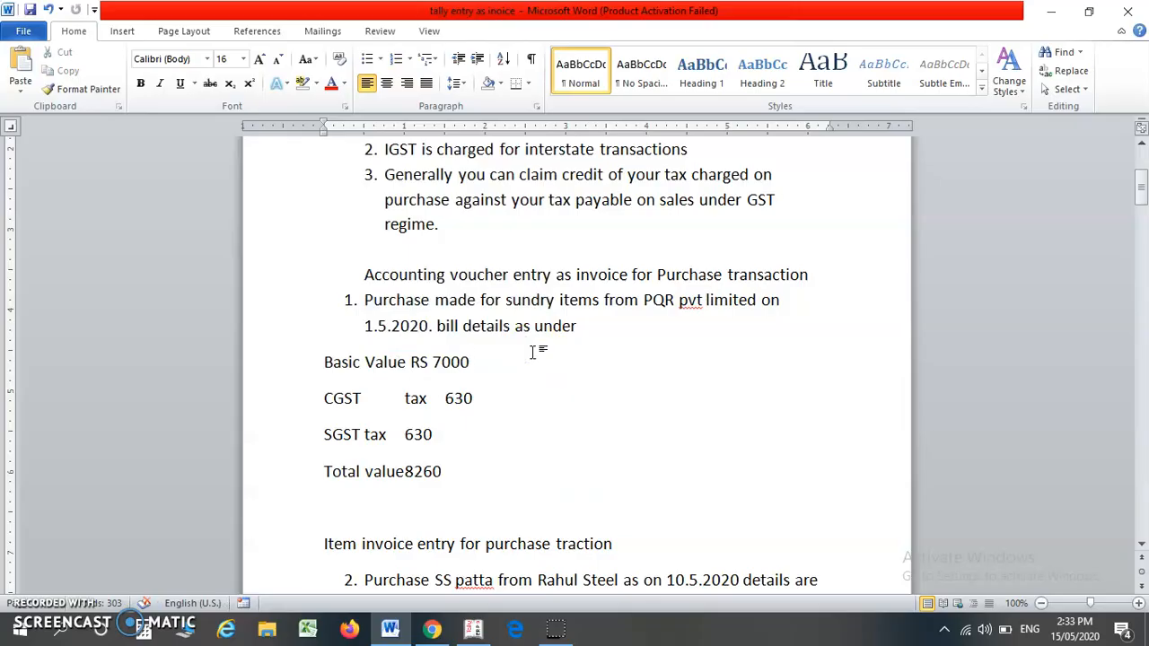
key("alt+Tab")
type("100")
key("Return")
type("1-5-20")
key("Return")
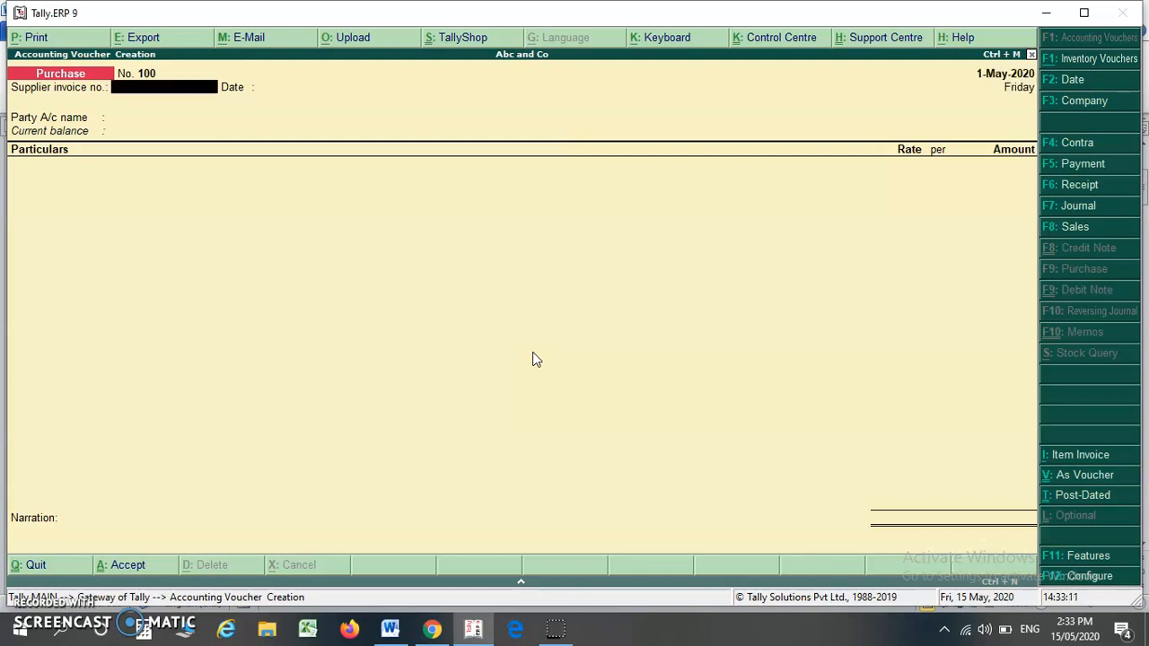
type("a/1920")
key("Return")
key("Return")
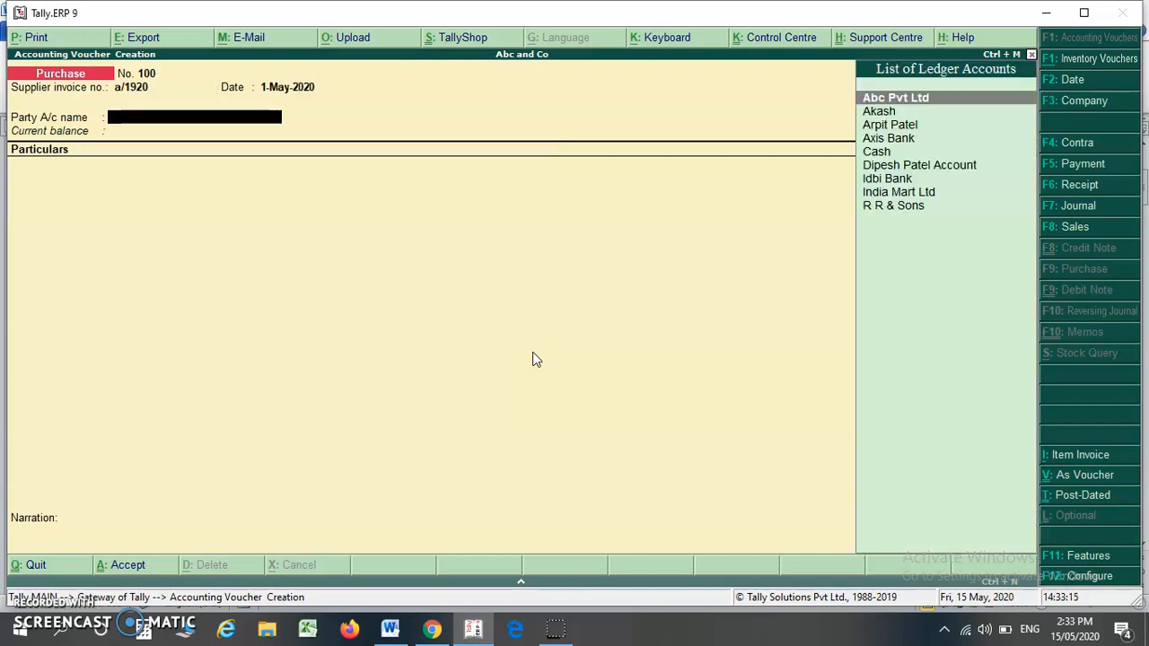
Step: Check the supplier's name in the Word document and look for it among Tally's party ledger accounts
key("alt+Tab")
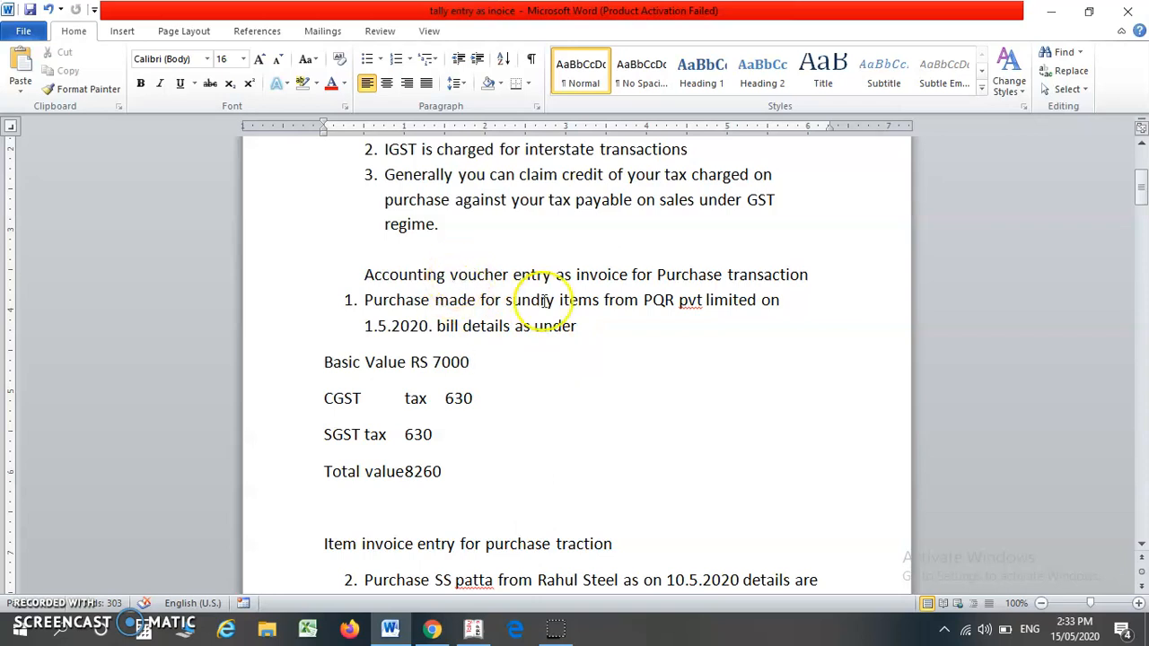
left_click_drag(644, 300, 702, 302)
key("alt+Tab")
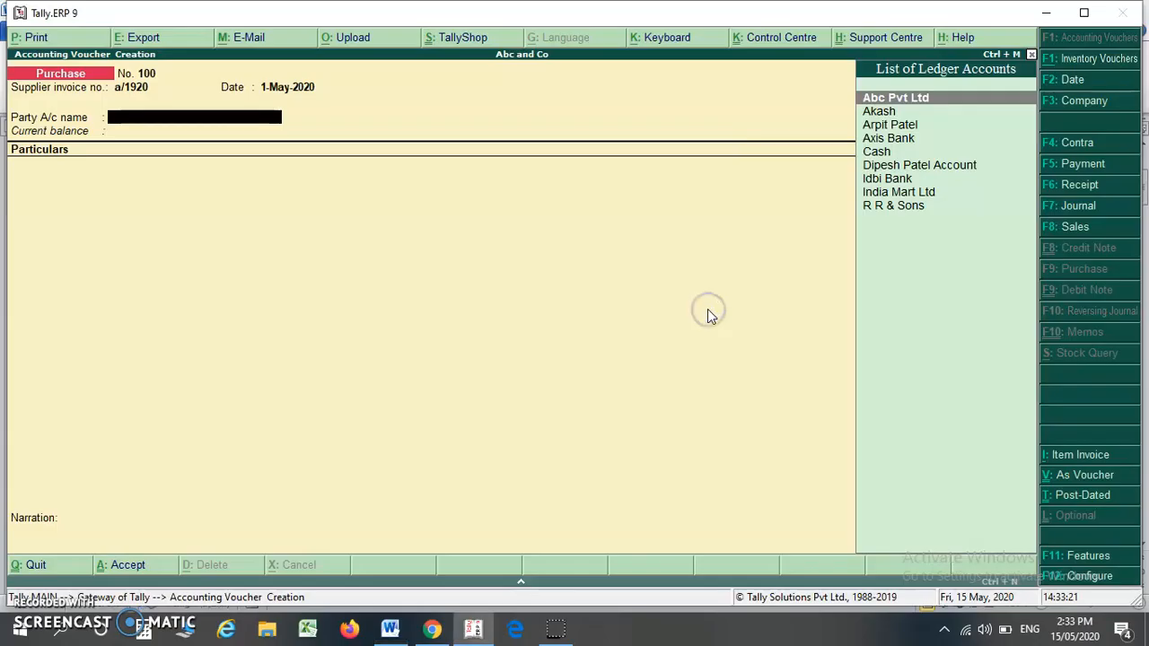
key("Down")
key("Down")
key("Down")
key("Down")
key("Down")
key("Down")
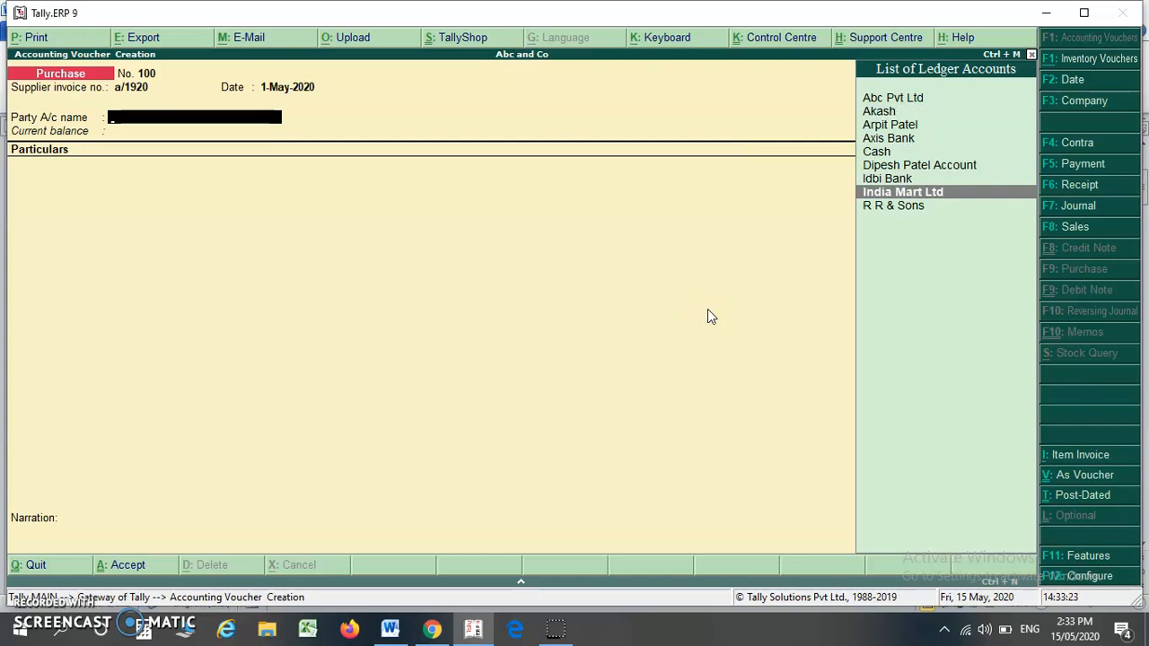
key("Up")
key("Up")
key("Up")
key("Up")
key("Up")
key("Up")
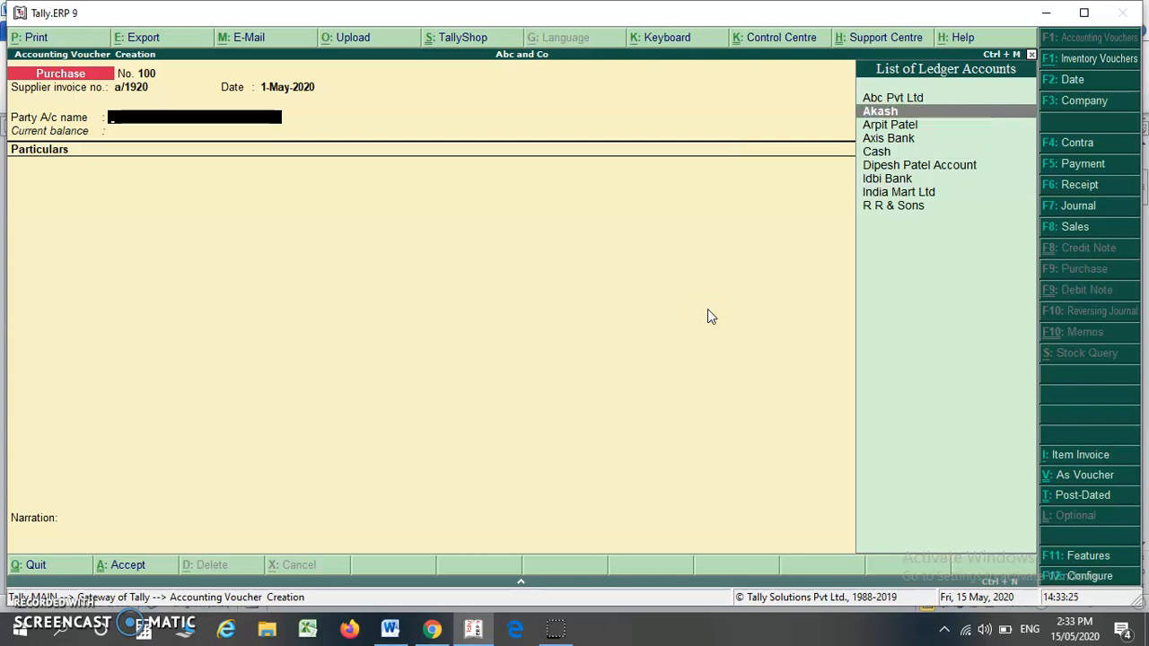
Step: Create a party ledger named PQR Pvt Ltd under the Sundry Creditors group
key("alt+c")
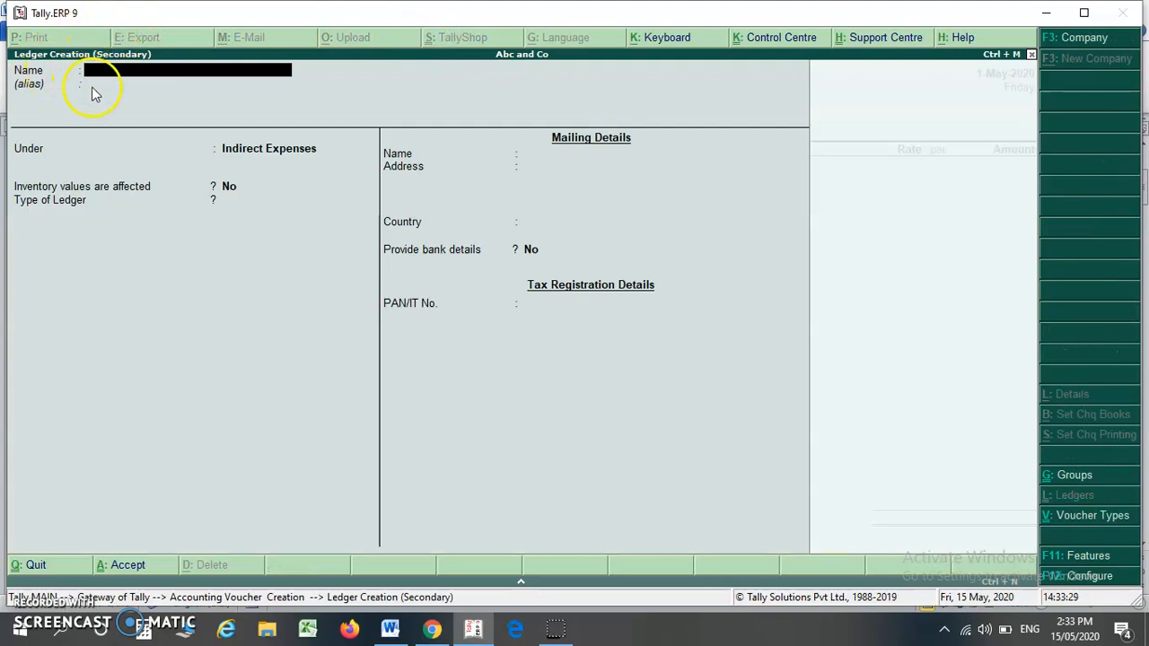
type("PQR Pvt Ltd")
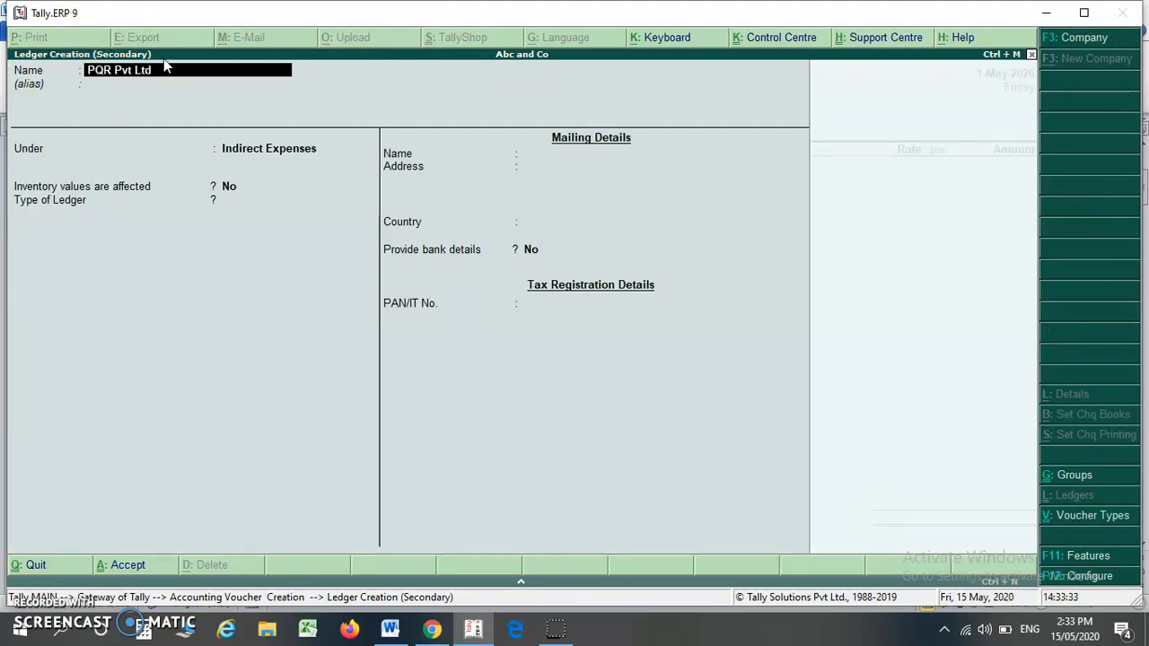
key("Return")
key("Return")
type("Sund")
key("Down")
key("Up")
key("Return")
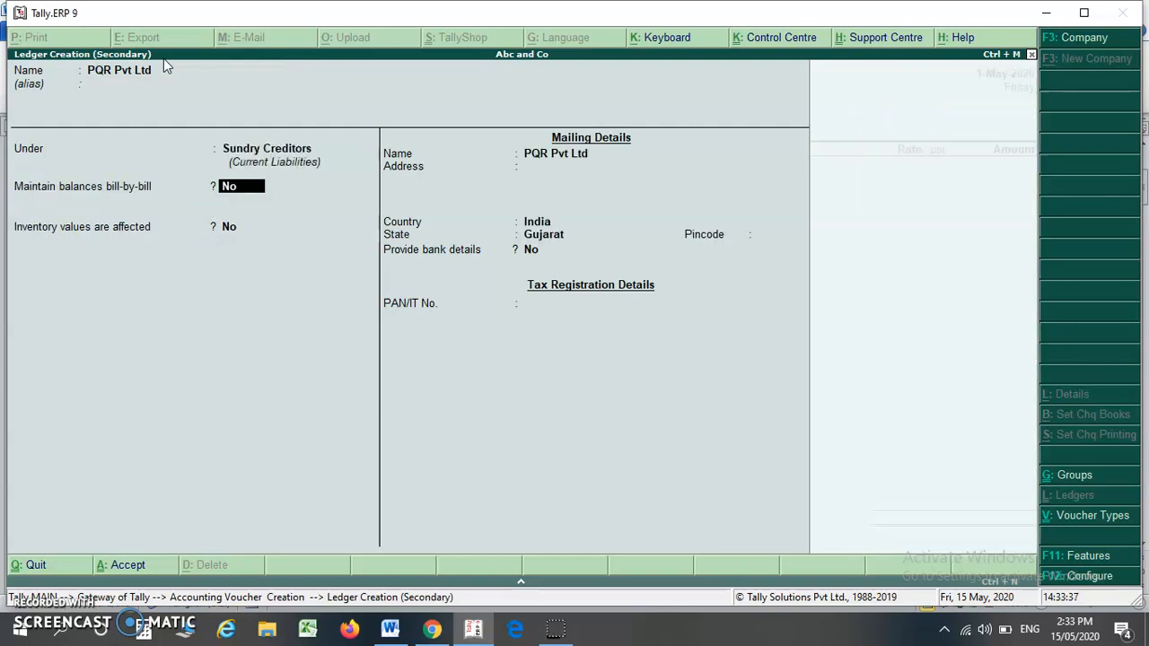
Step: Keep the ledger's default balance, inventory and mailing settings, leave address and PAN blank, and save it as the voucher's party
key("Return")
key("Return")
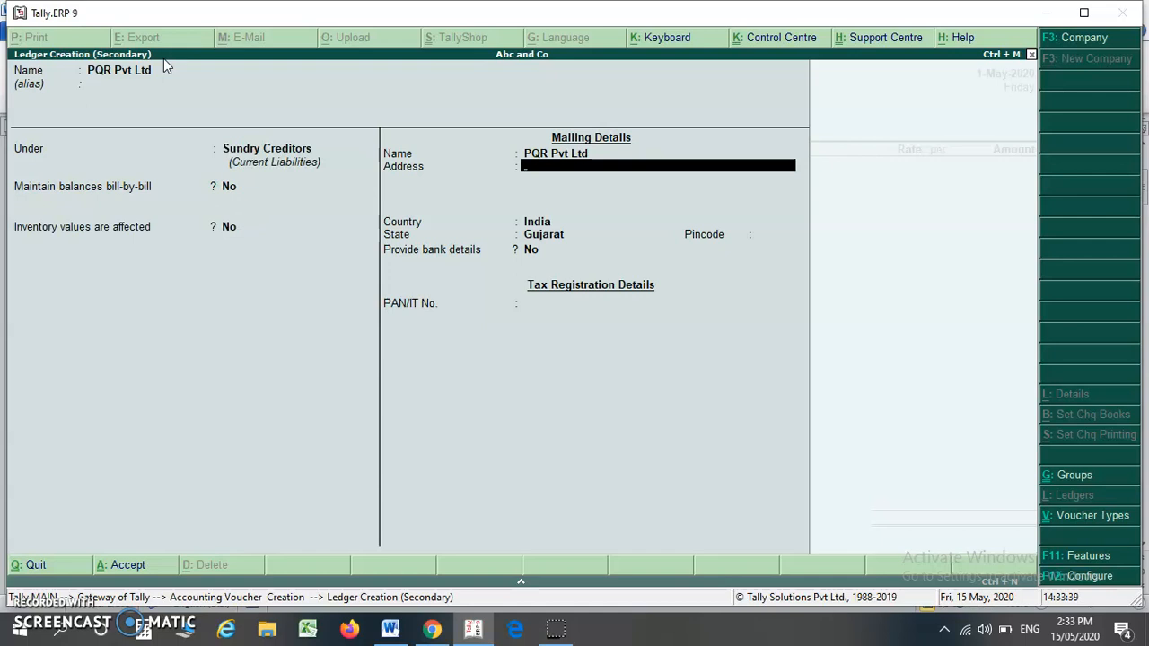
key("Return")
key("Return")
key("Return")
key("Return")
key("Return")
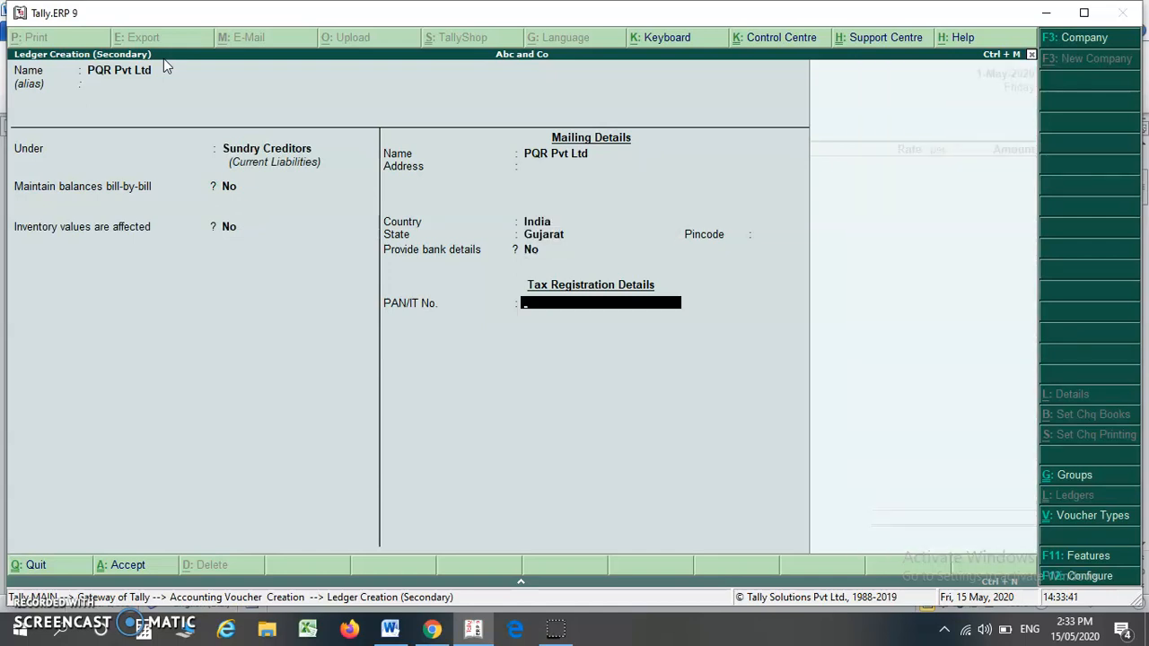
key("Return")
key("Return")
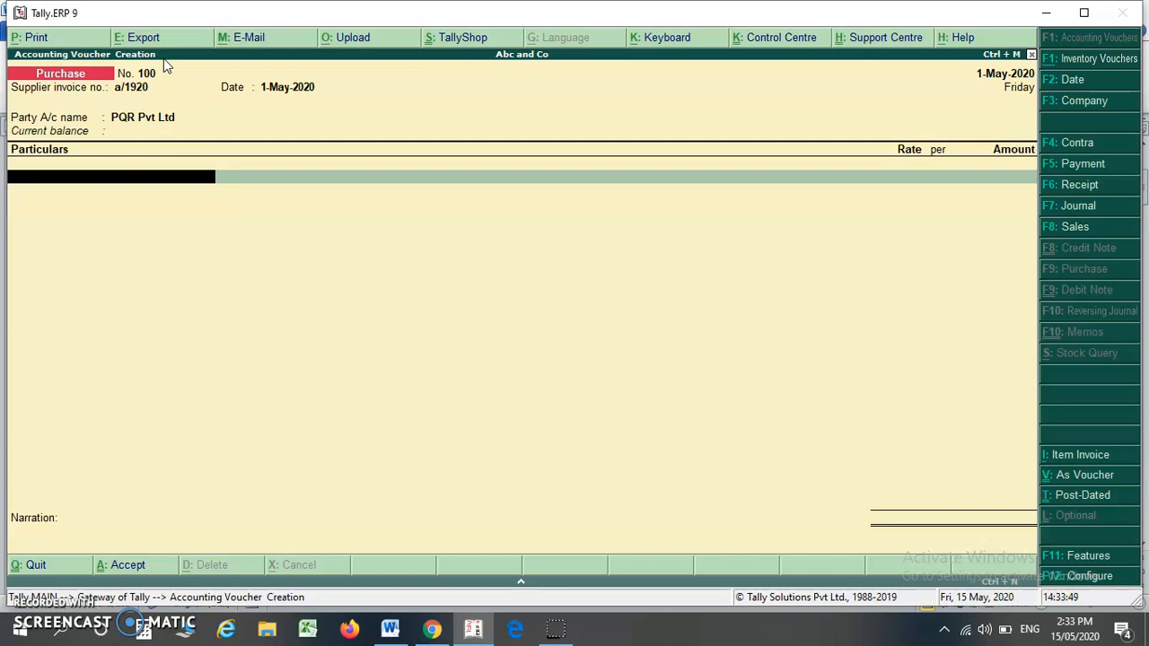
Step: Add the Purchase ledger to the voucher's particulars with an amount of 7000
type("Pur")
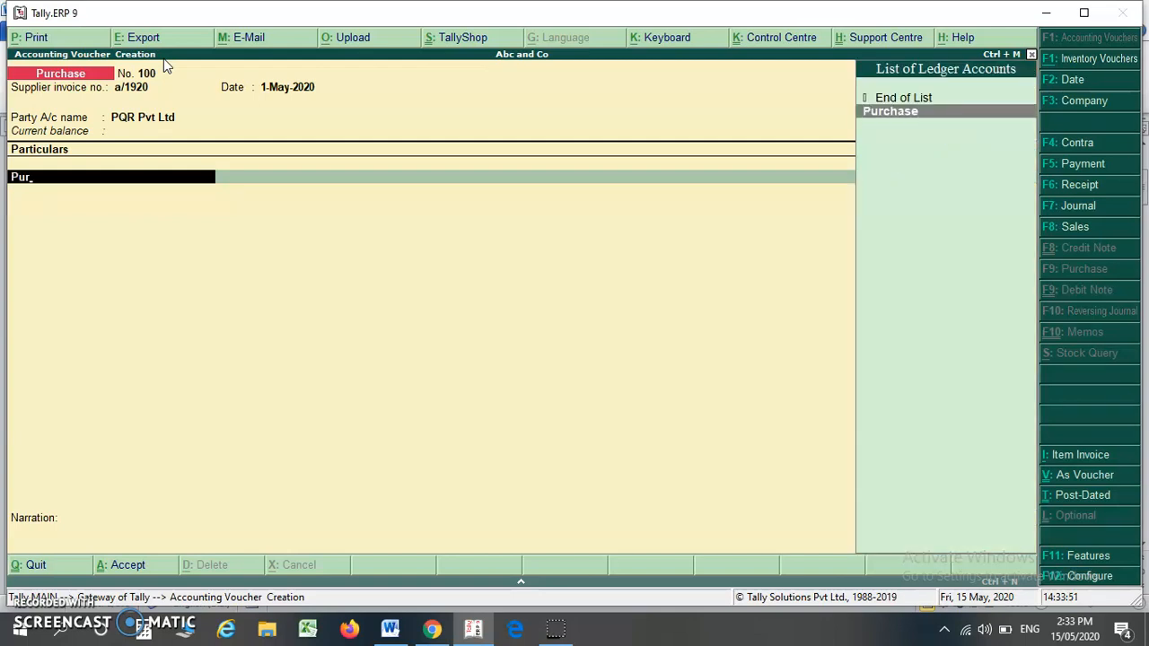
key("Return")
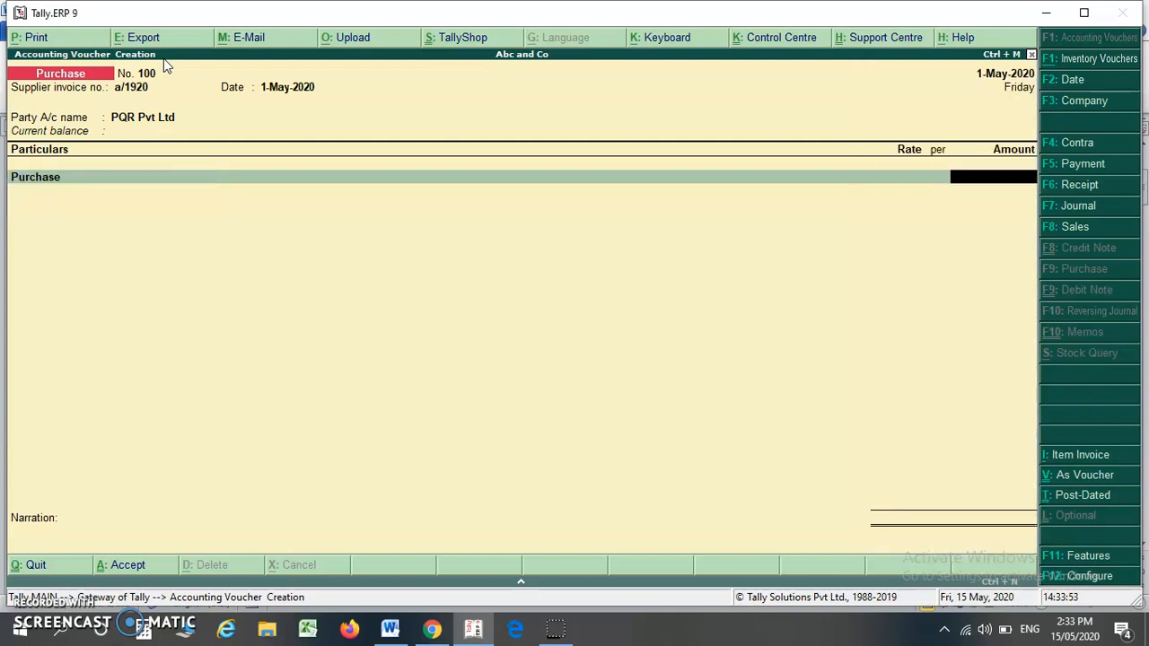
key("alt+Tab")
key("alt+Tab")
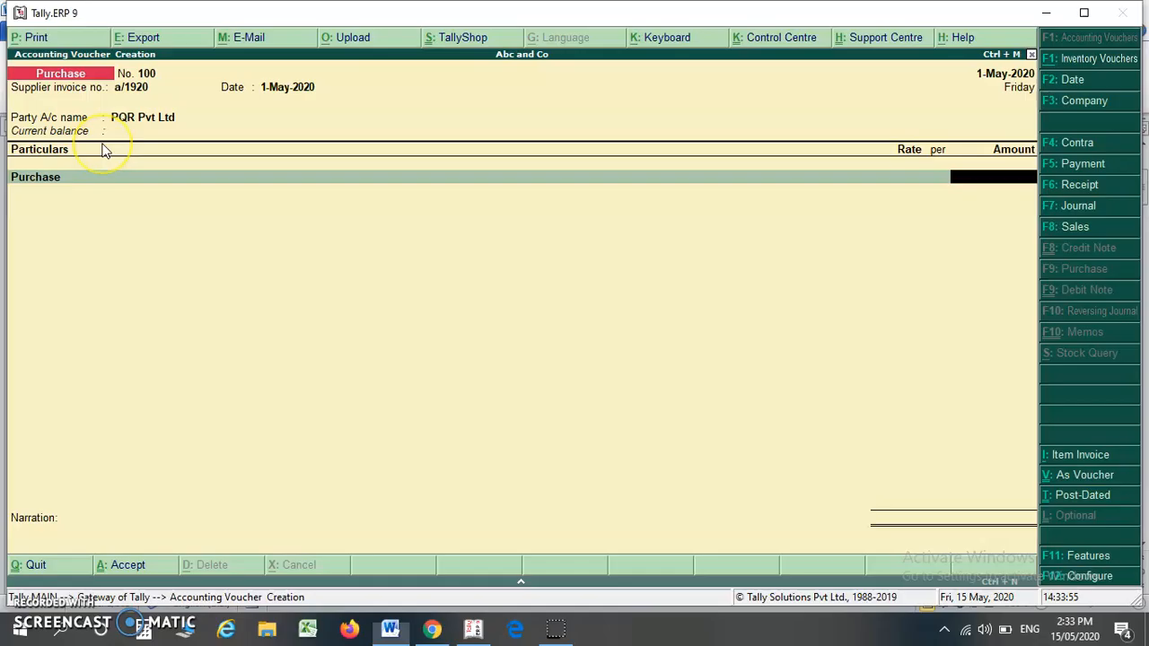
type("700")
key("Return")
key("BackSpace")
type("7000")
key("Return")
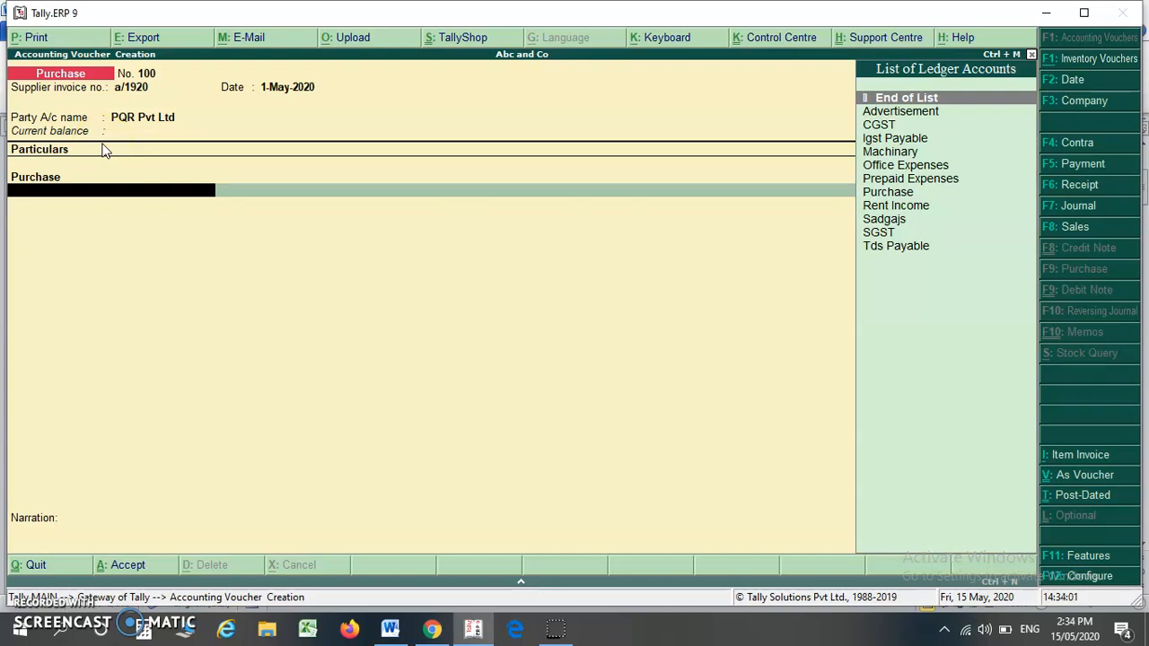
key("Return")
key("BackSpace")
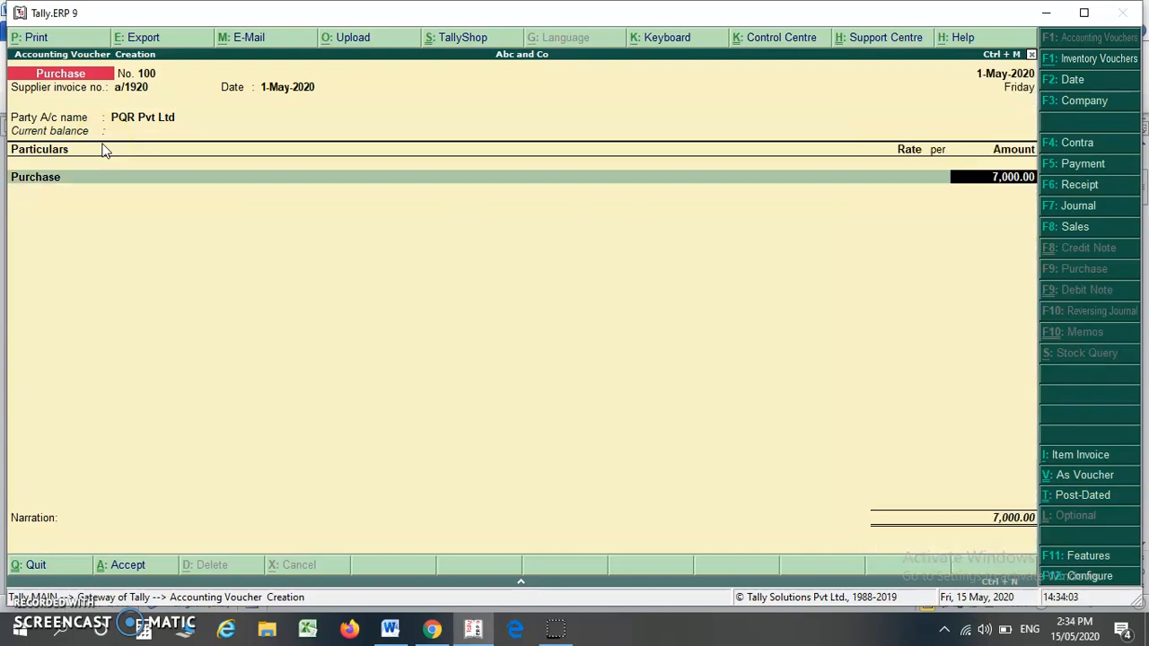
key("Return")
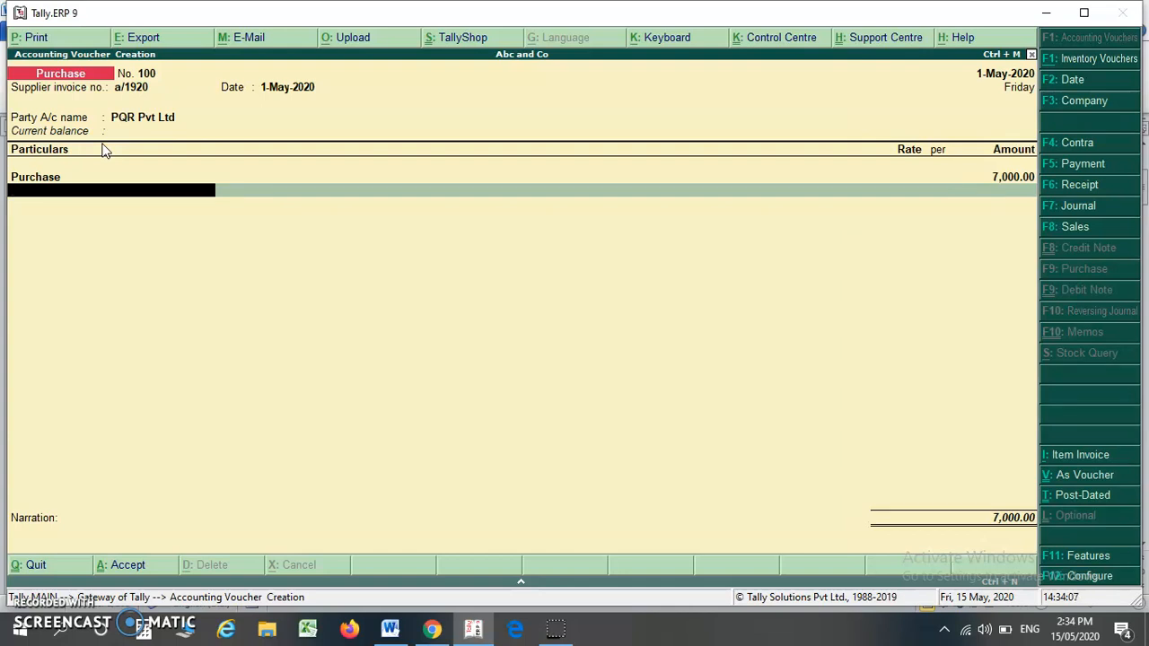
Step: Add the CGST ledger to the voucher's particulars with the 630 tax amount given in the Word document
type("Cg")
key("Return")
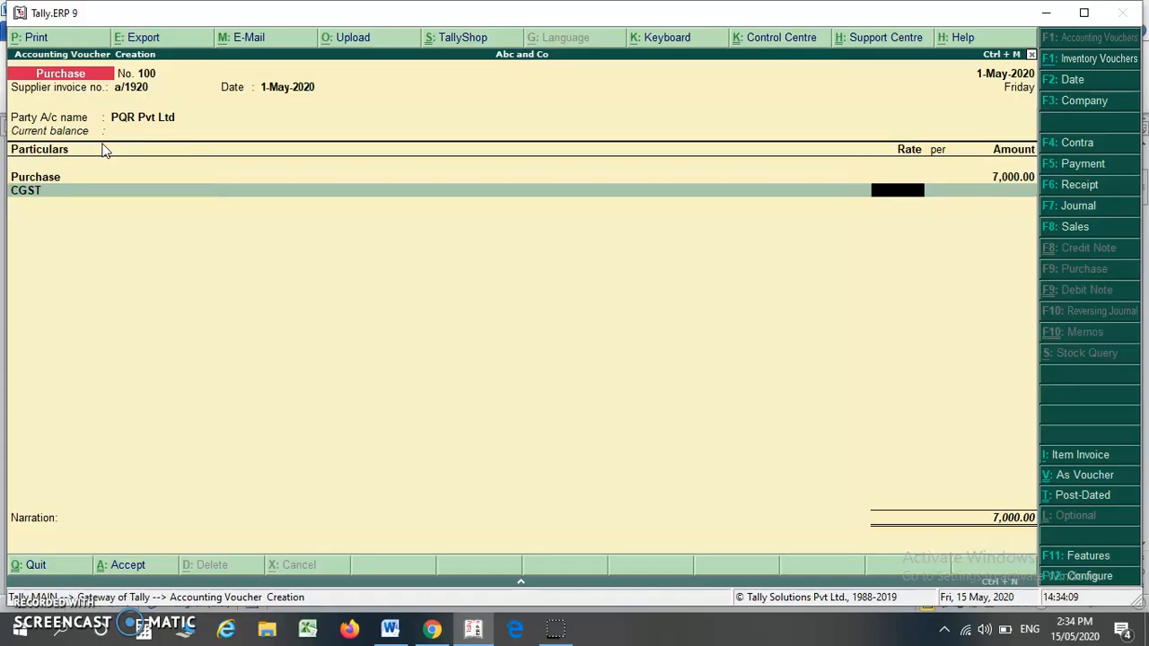
key("alt+Tab")
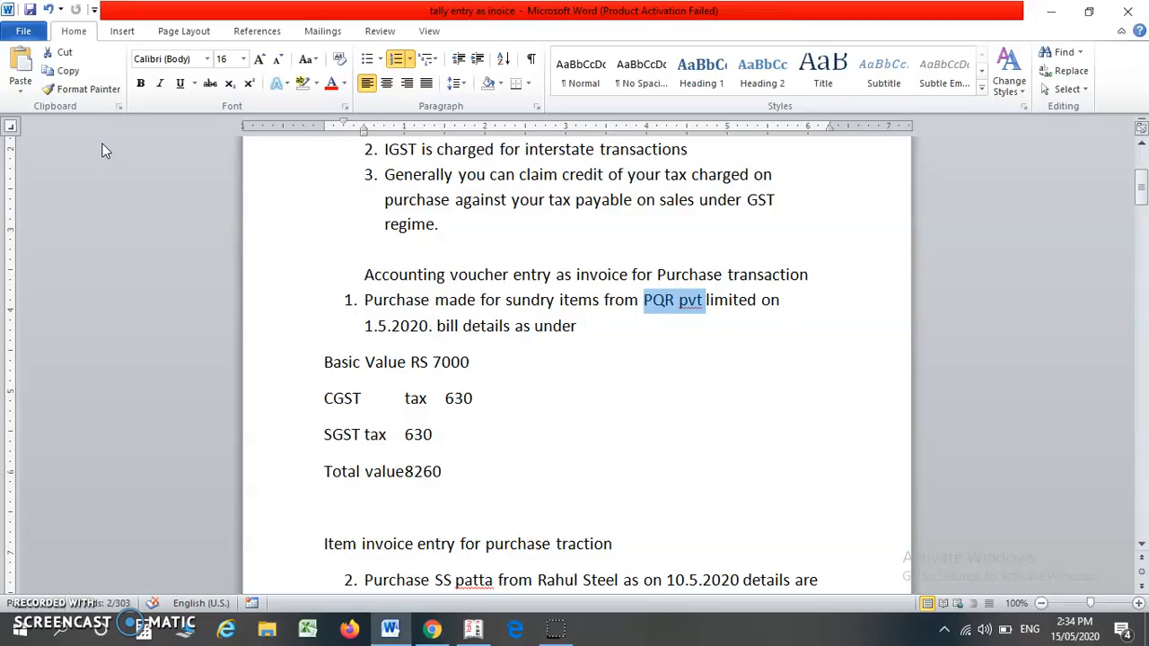
key("alt+Tab")
type("630")
key("Return")
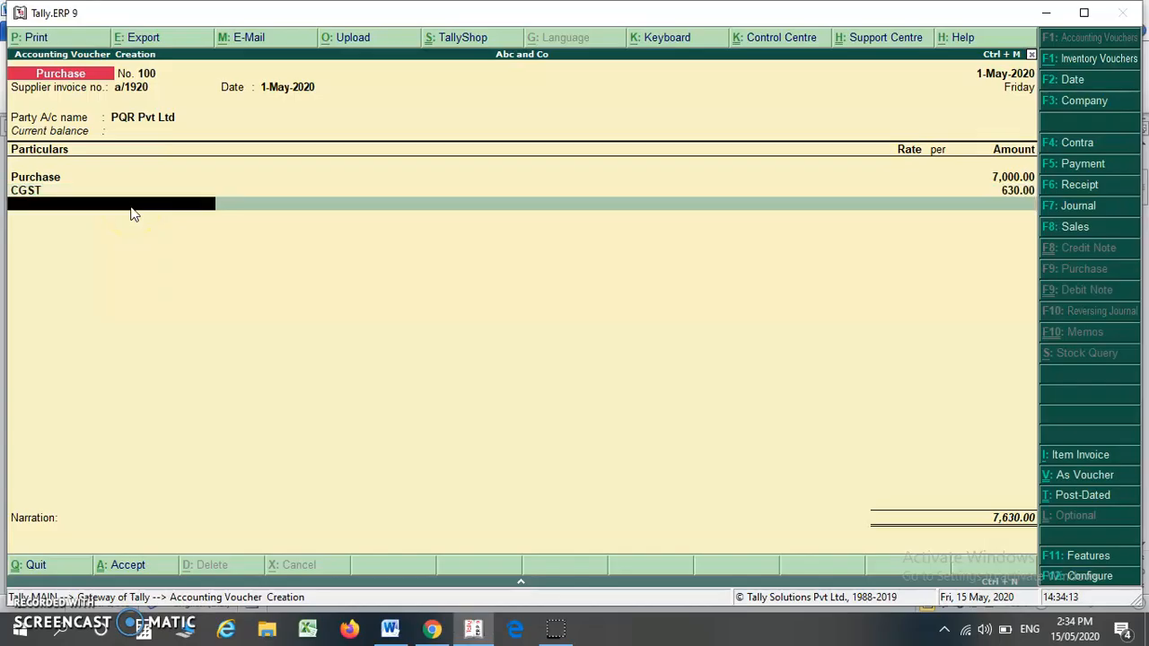
Step: Add the SGST ledger with an amount of 630 and end the list of particulars
type("Sg")
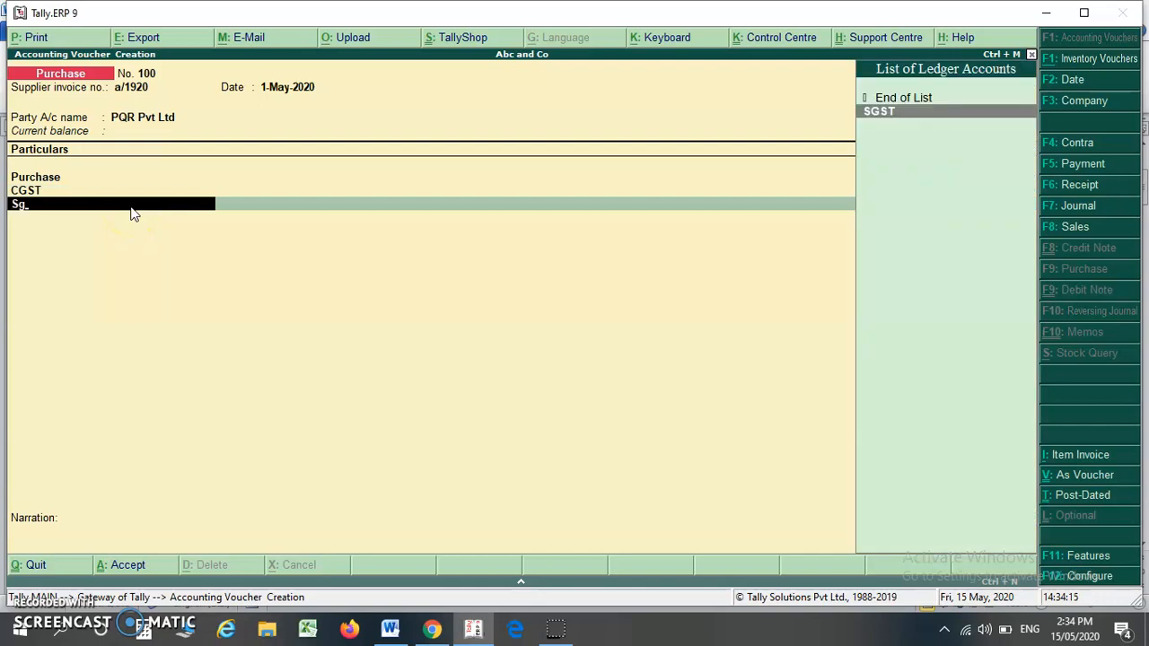
key("Return")
key("Return")
type("630")
key("Return")
key("Return")
Step: Check the voucher total against the bill in the Word document and accept the purchase voucher with a blank narration
key("alt+Tab")
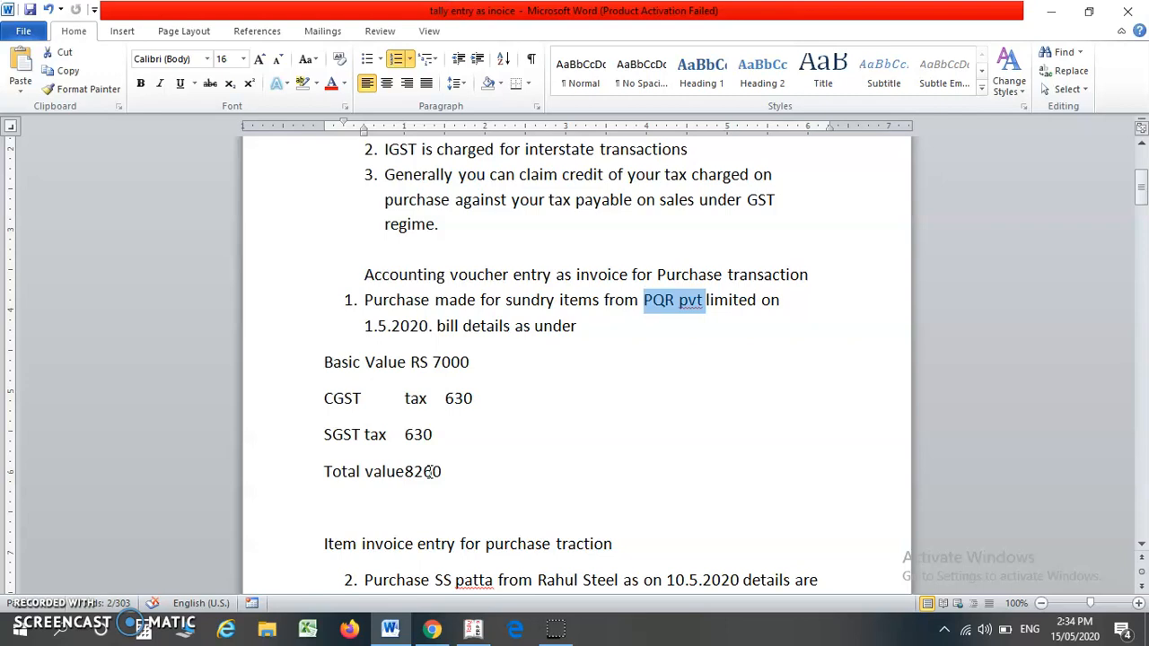
key("alt+Tab")
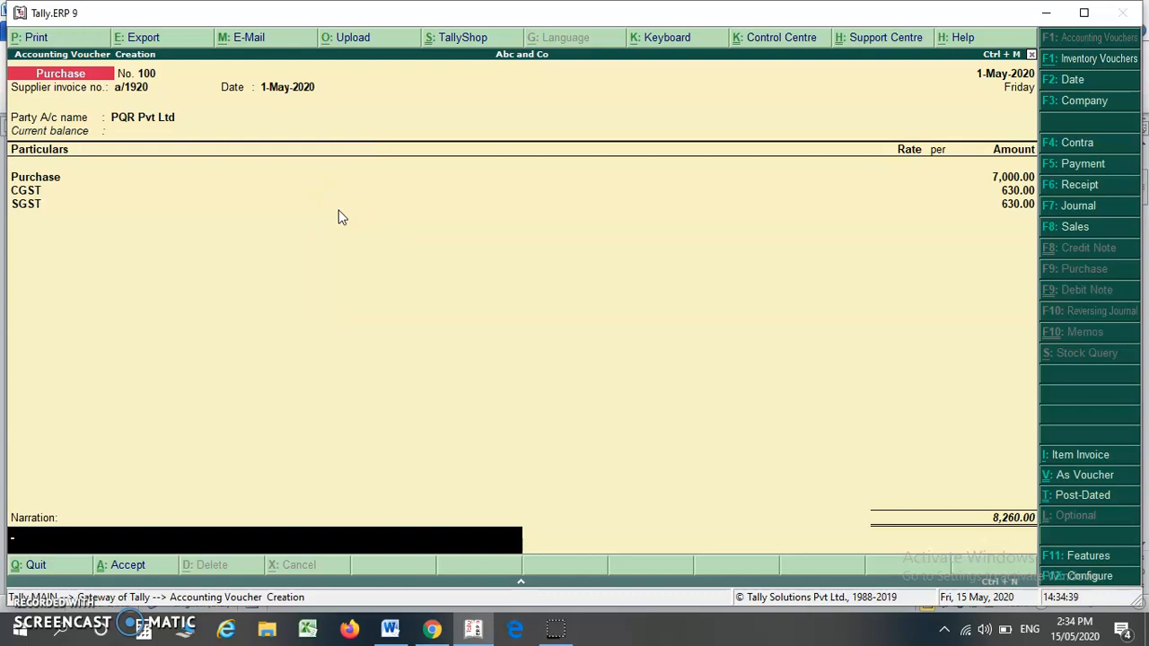
key("Return")
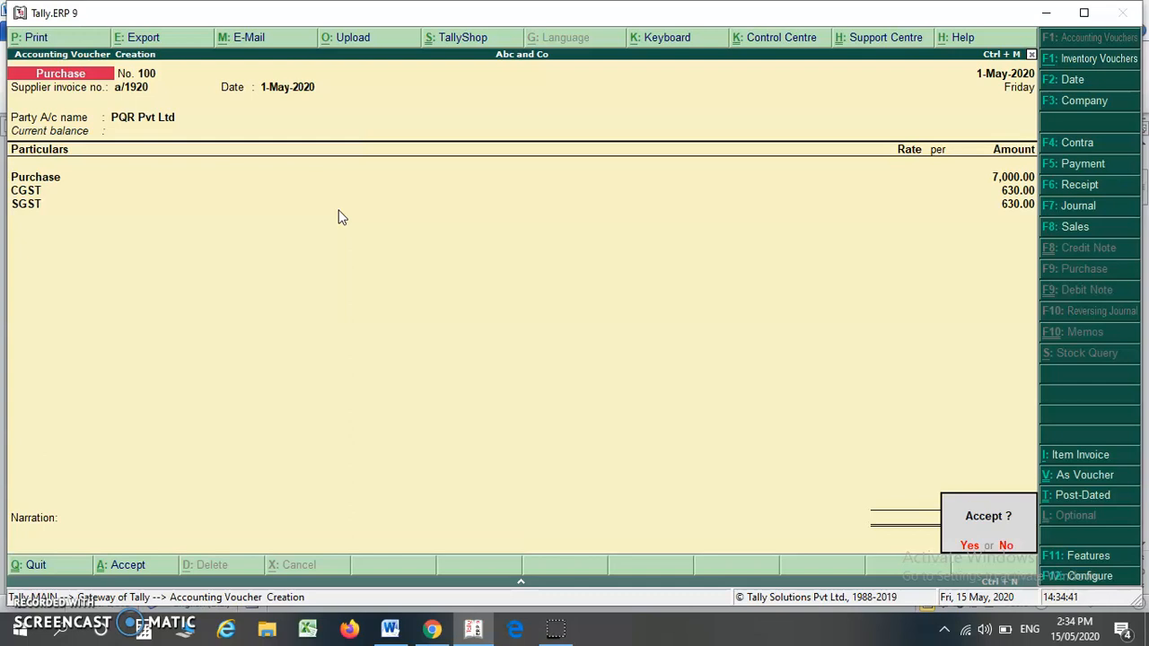
left_click(339, 217)
key("Return")
Step: Find the item invoice purchase example in the Word document and switch Tally's new purchase voucher to item invoice mode
key("alt+Tab")
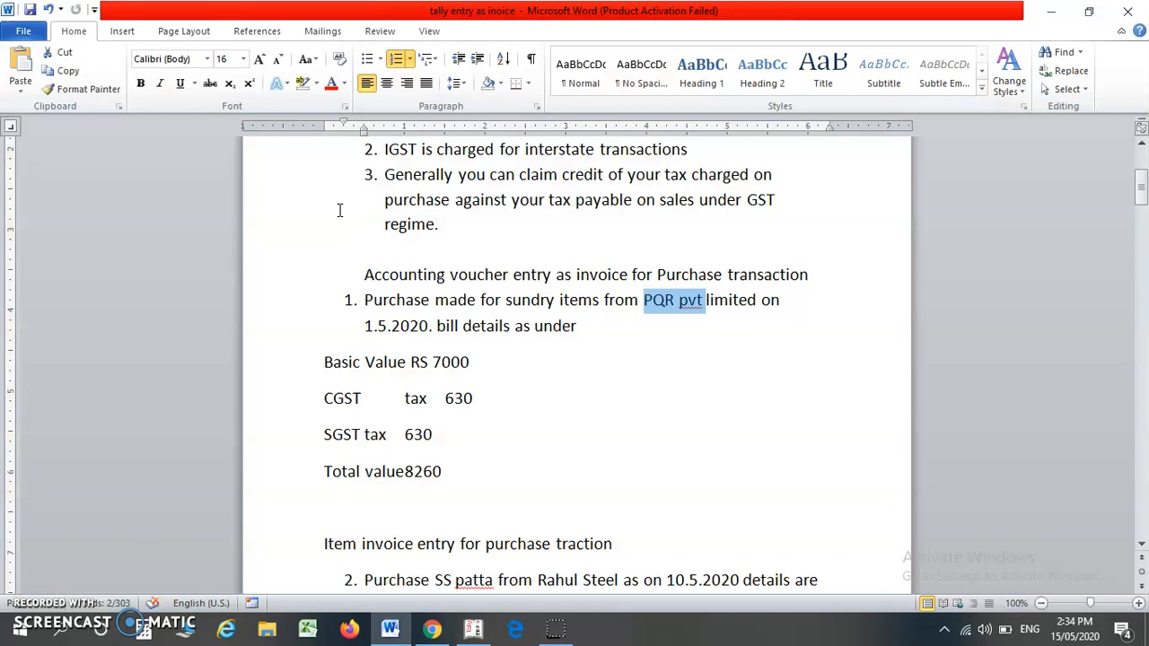
left_click(571, 501)
scroll(571, 501, "down", 6)
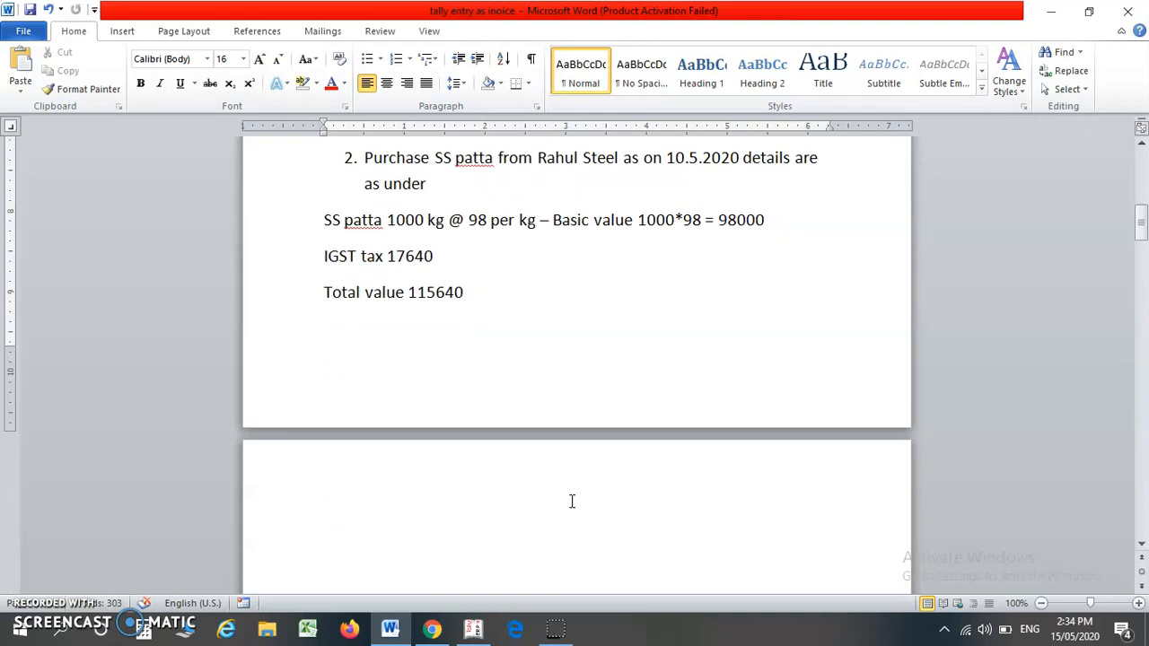
scroll(571, 501, "up", 2)
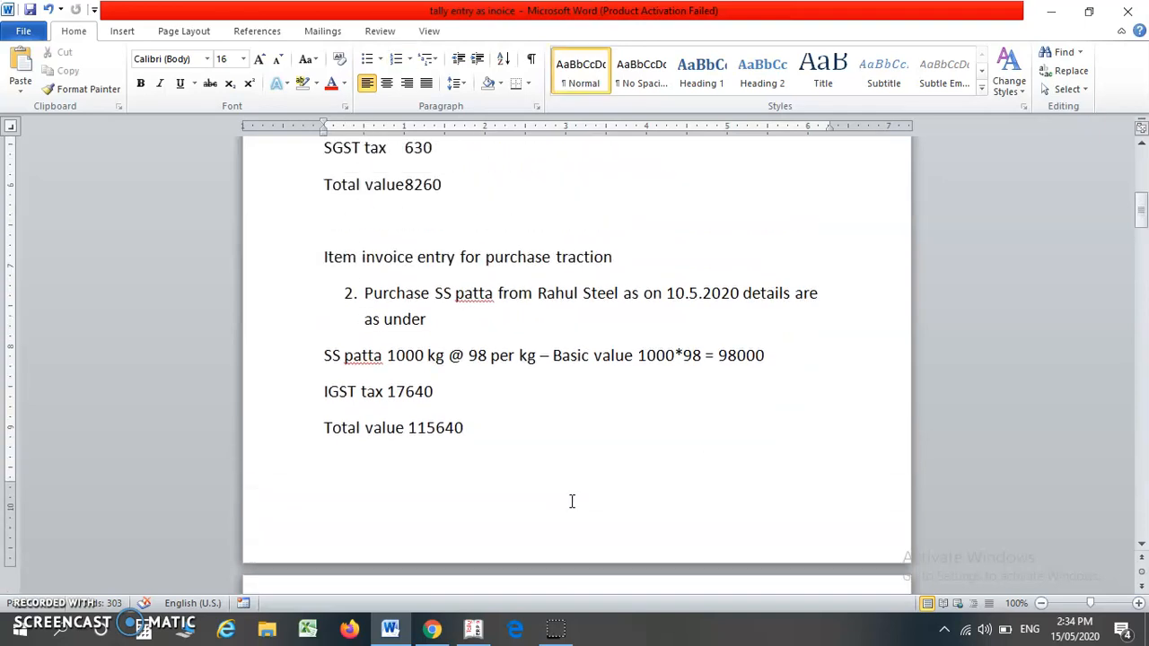
key("alt+Tab")
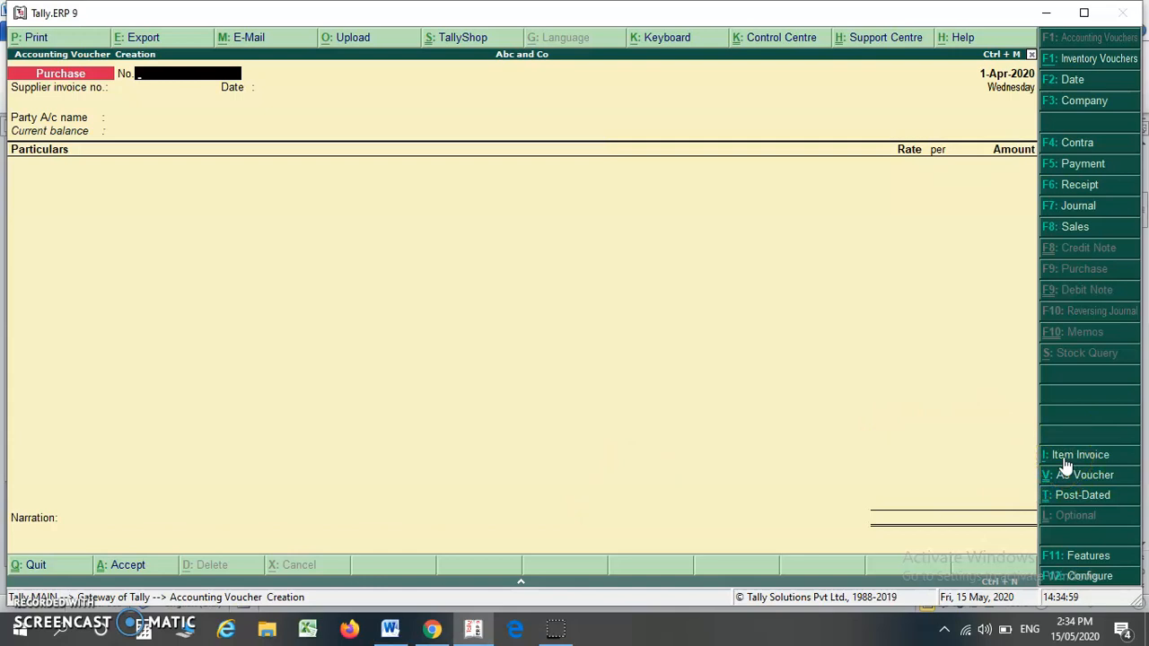
left_click(1069, 463)
left_click(1092, 461)
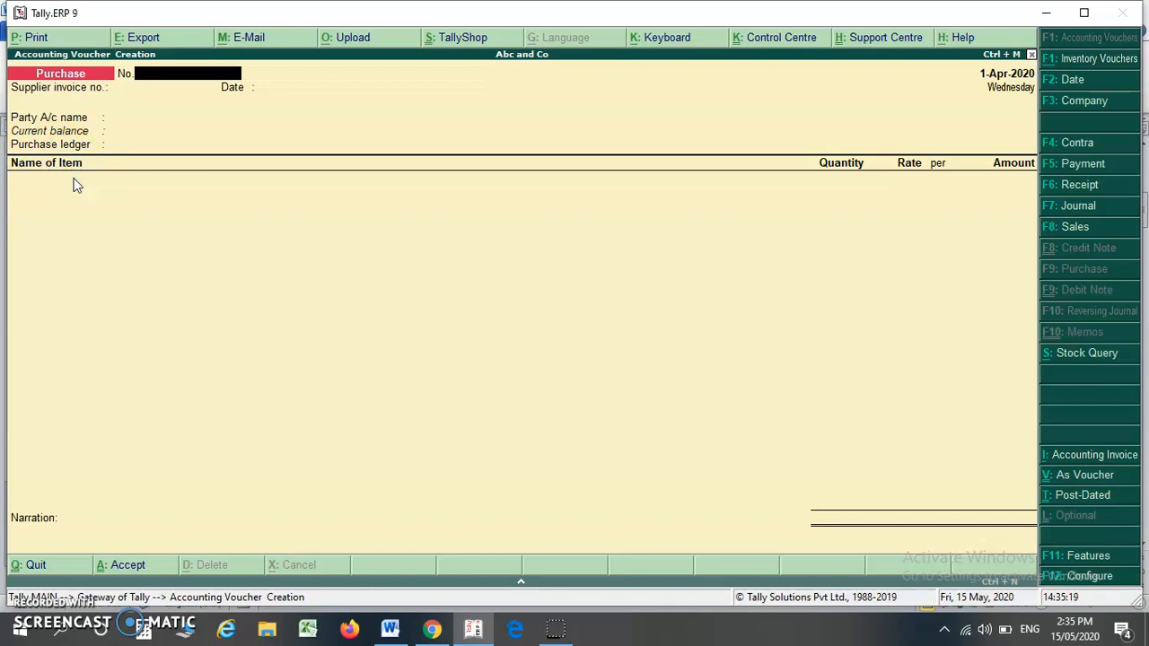
Step: Read the SS patta purchase details in the Word document: supplier, date, quantity, rate, basic value, IGST tax and total
key("alt+Tab")
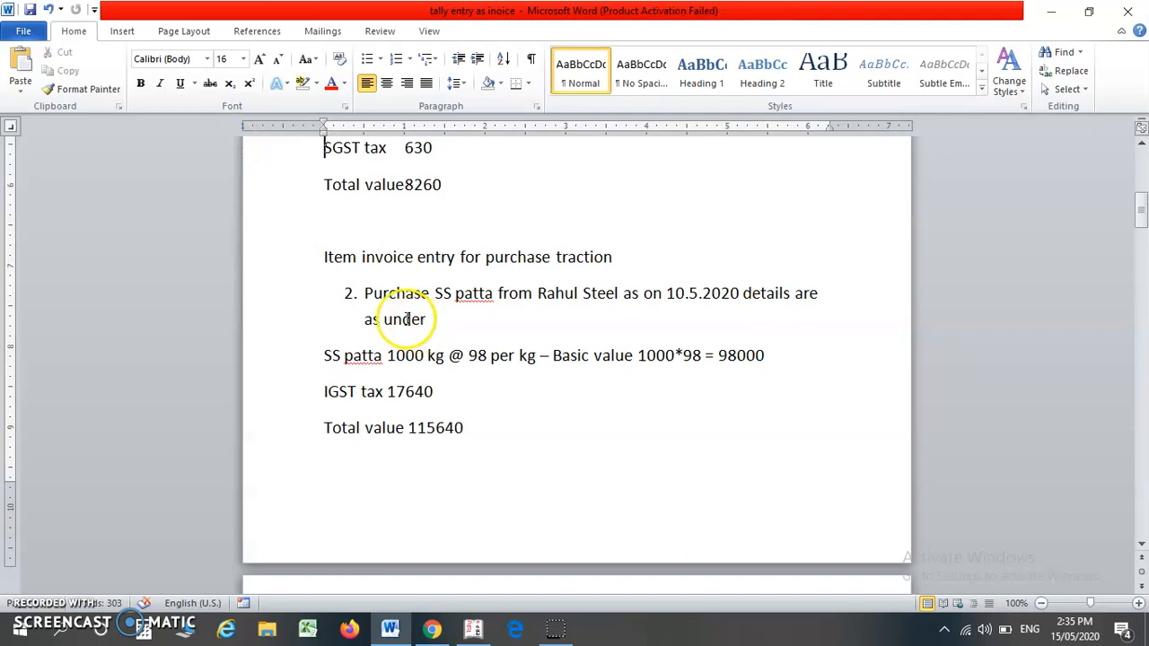
left_click_drag(366, 300, 548, 301)
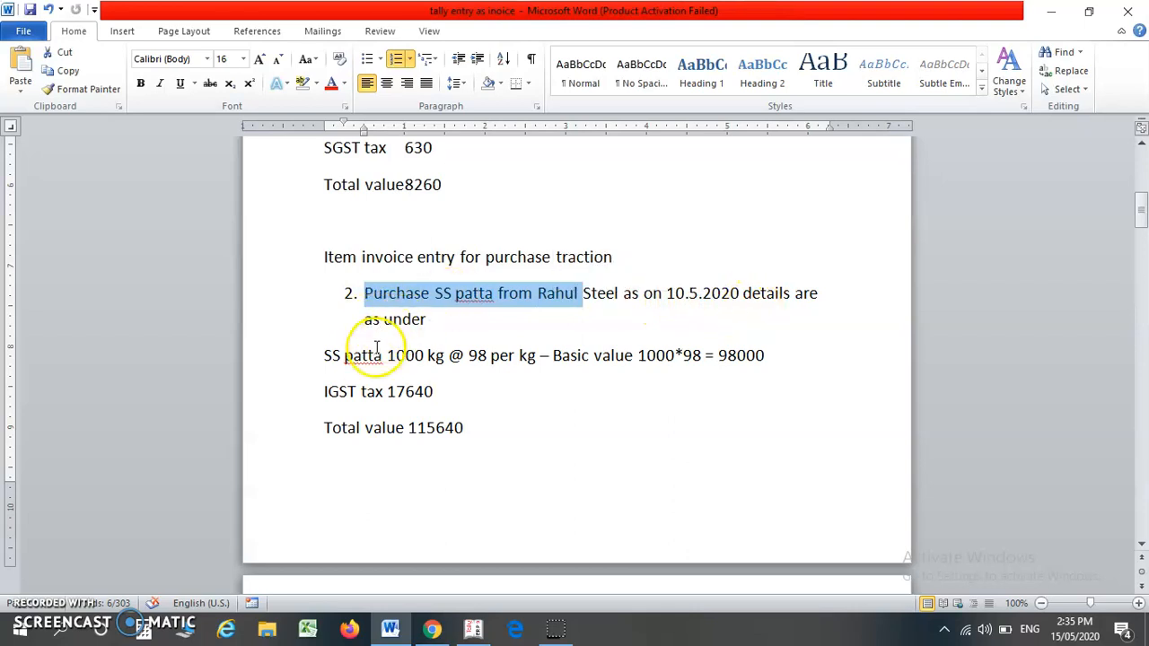
left_click_drag(390, 359, 660, 357)
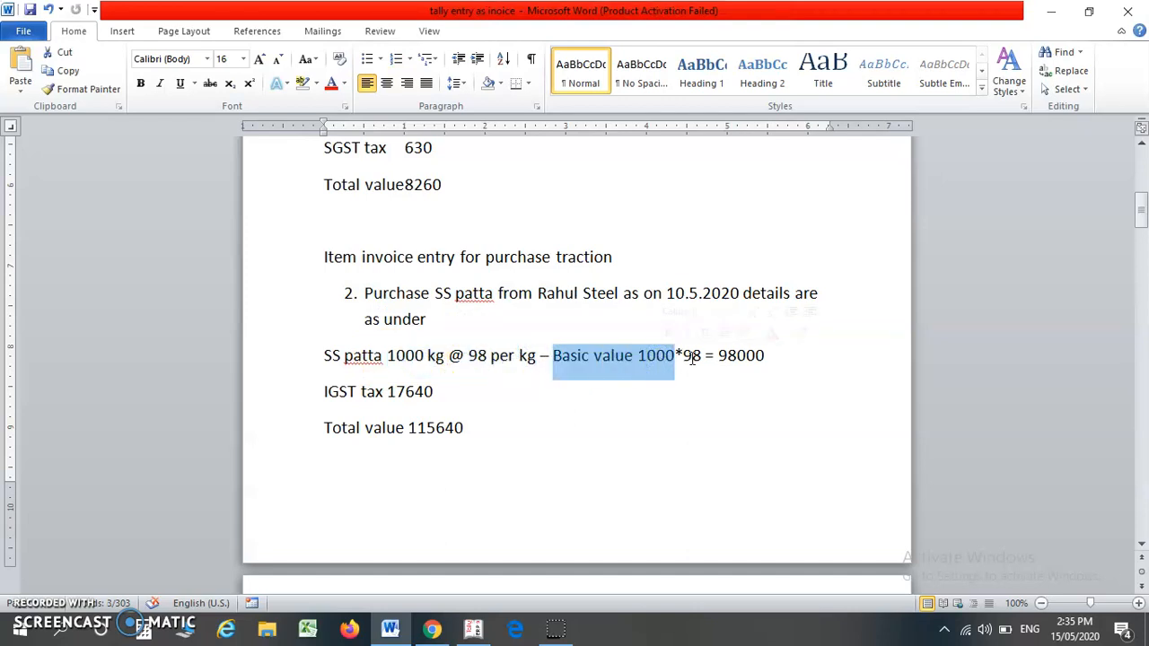
left_click(741, 359)
left_click(398, 397)
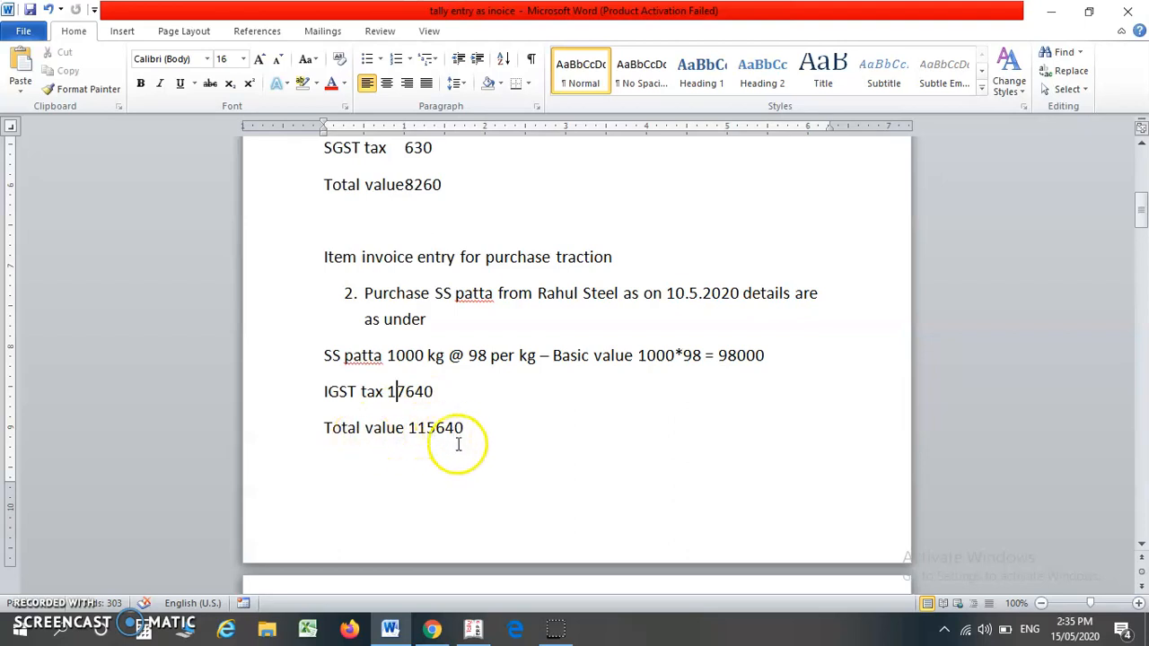
key("alt+Tab")
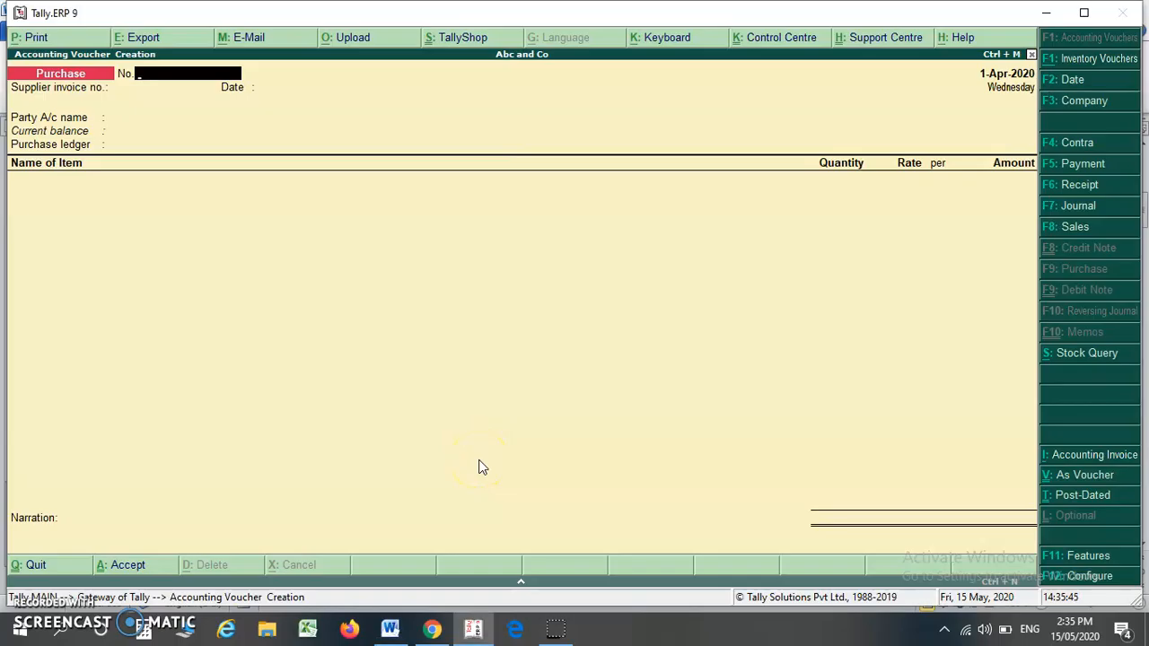
key("alt+Tab")
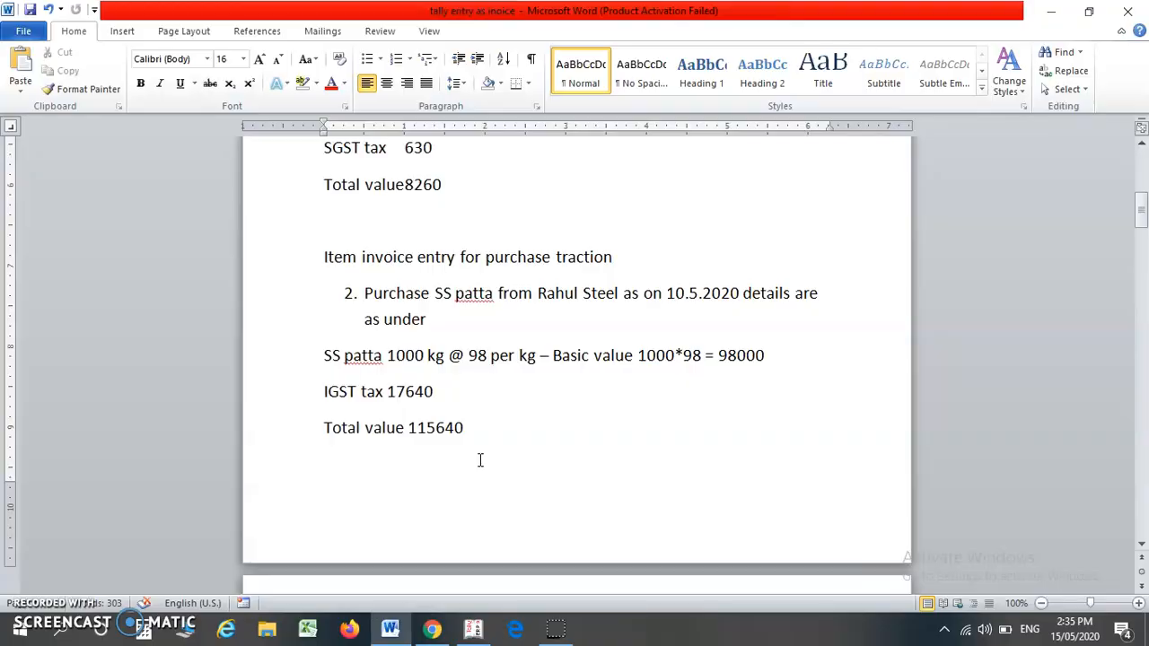
Step: Date the Tally purchase voucher 10-May-2020, enter supplier invoice number 11111 and keep the same invoice date
key("alt+Tab")
type("10.5")
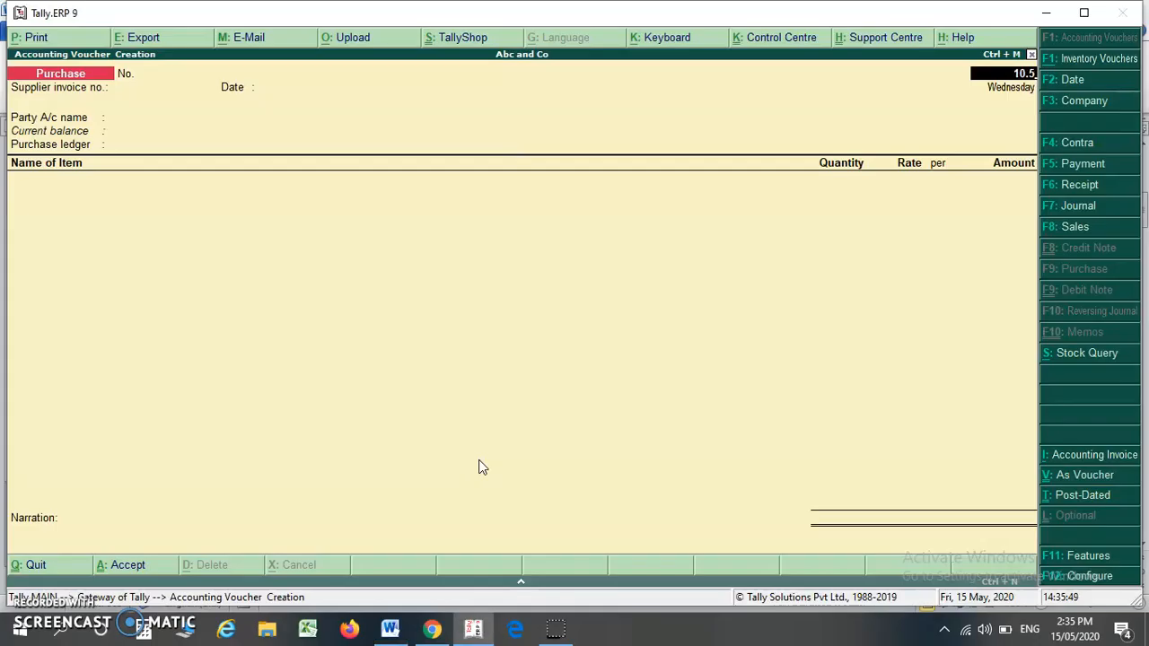
key("Return")
type("11111")
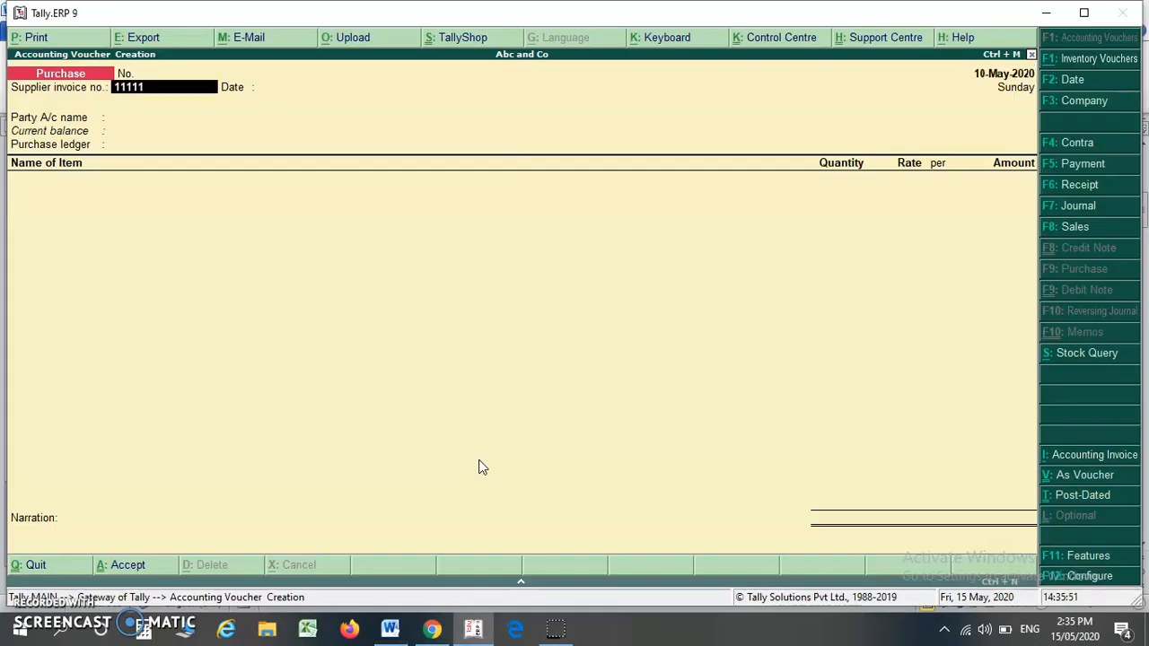
key("Return")
key("Return")
Step: Check the second supplier's name in the Word document and look for it in Tally's list of ledger accounts
key("alt+Tab")
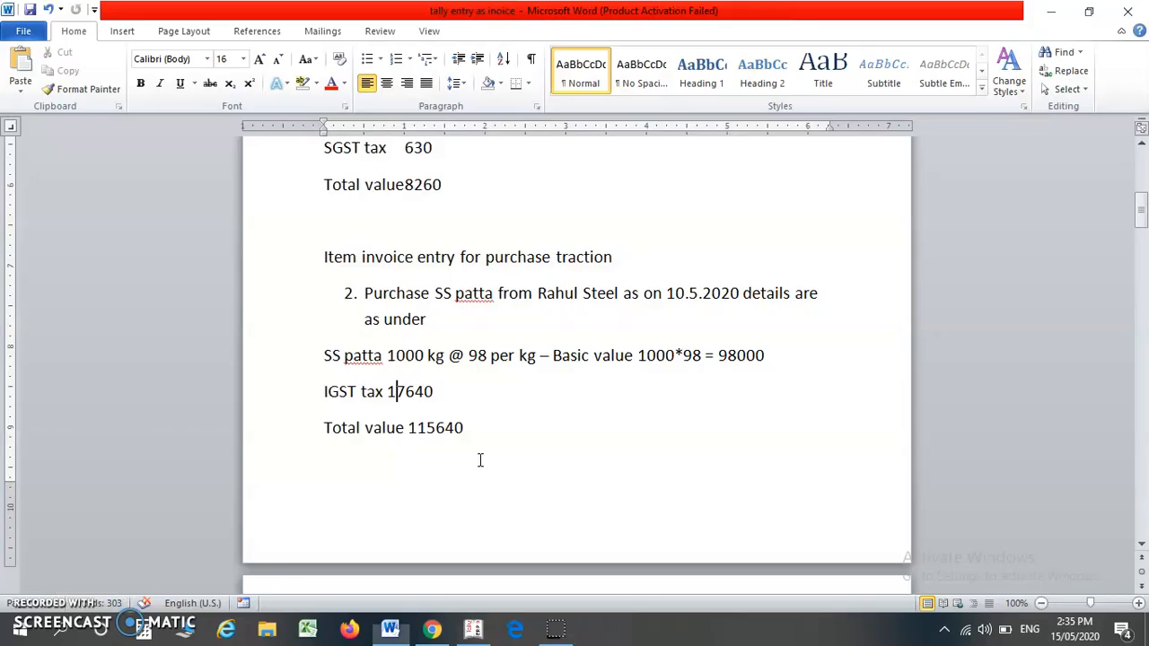
key("alt+Tab")
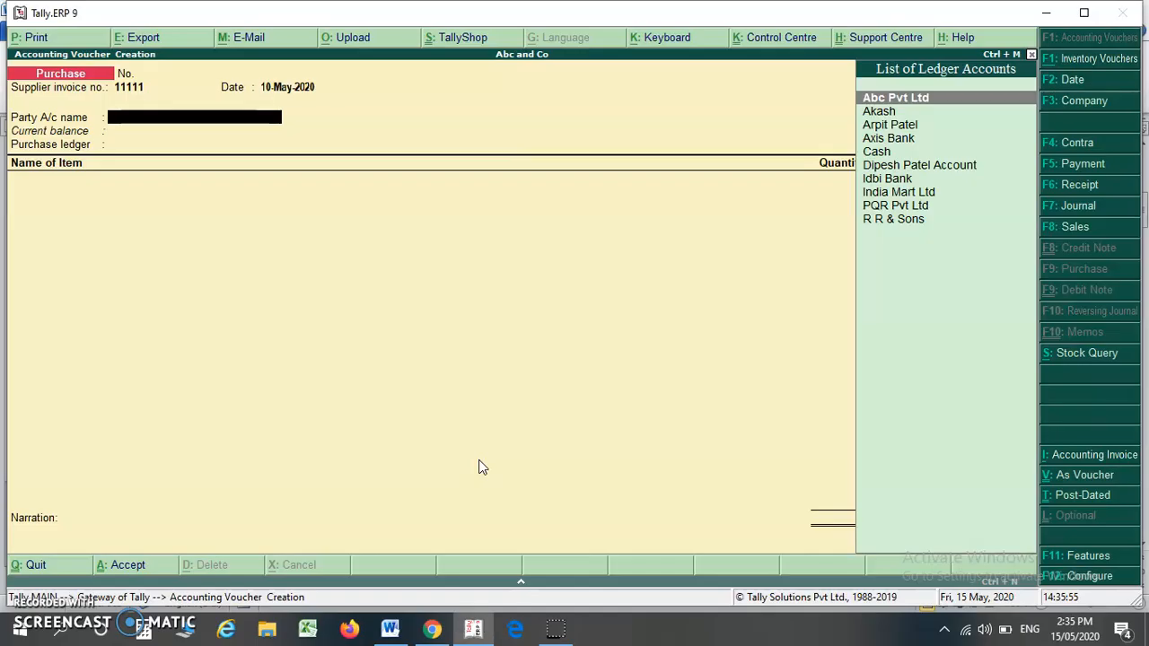
key("Down")
key("Down")
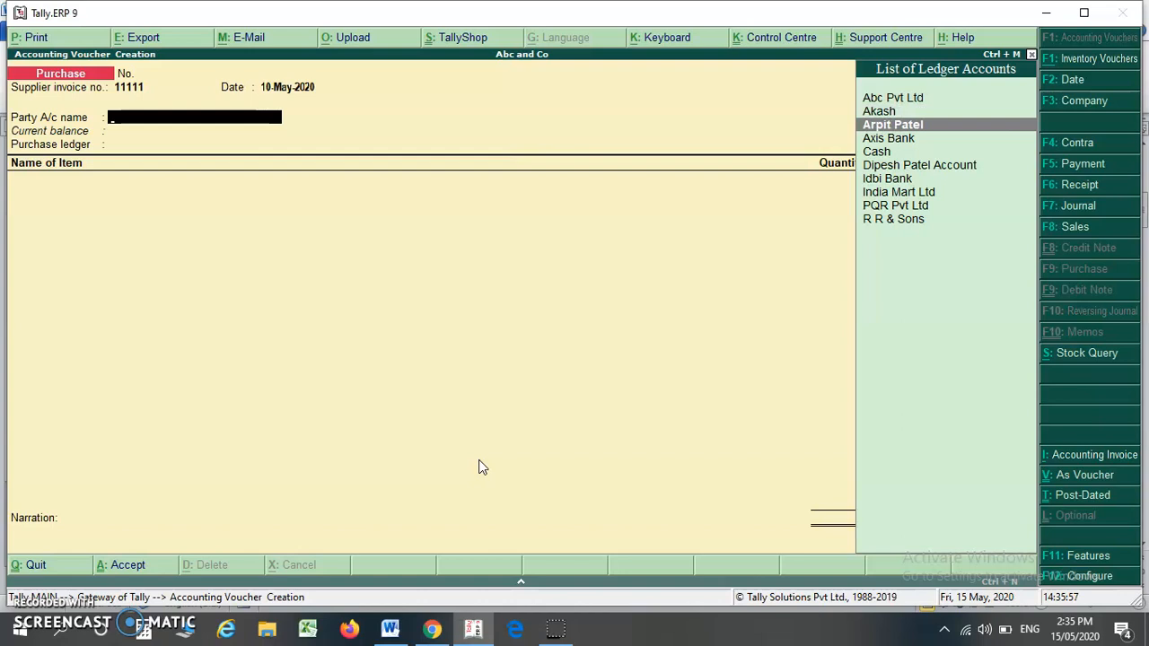
Step: Create a party ledger named Rahul Steel under Sundry Creditors, without an alias or bill-by-bill balances
key("alt+c")
type("R")
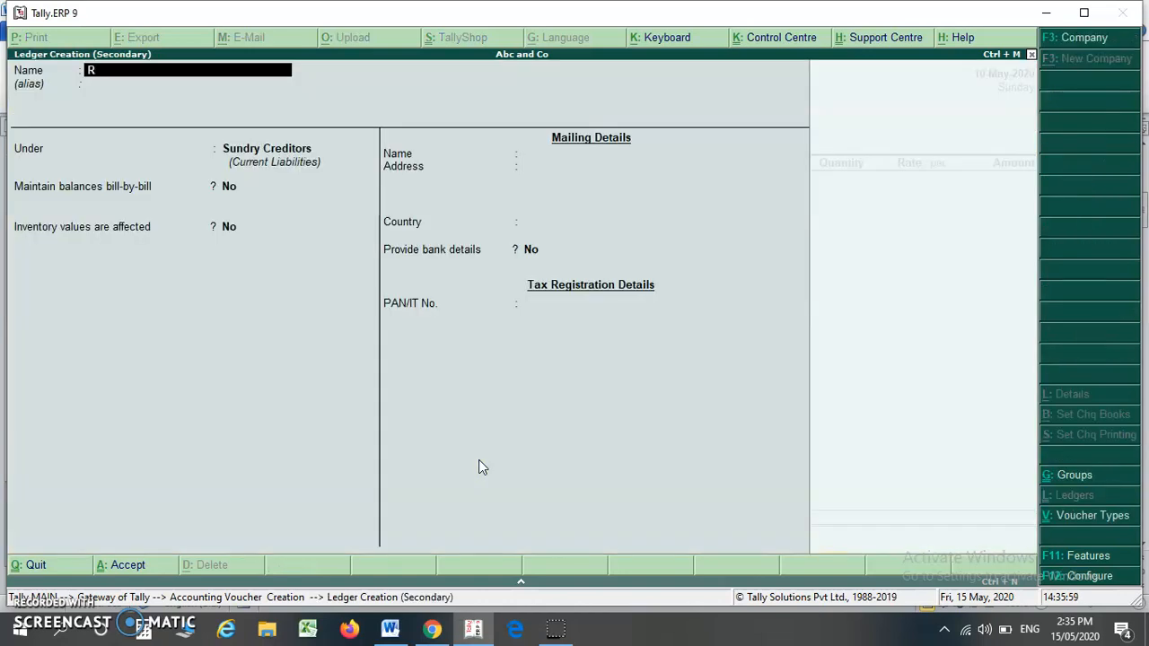
type("ahul Satee")
key("BackSpace")
key("BackSpace")
key("BackSpace")
type("teel")
key("Return")
key("Return")
key("Return")
key("Return")
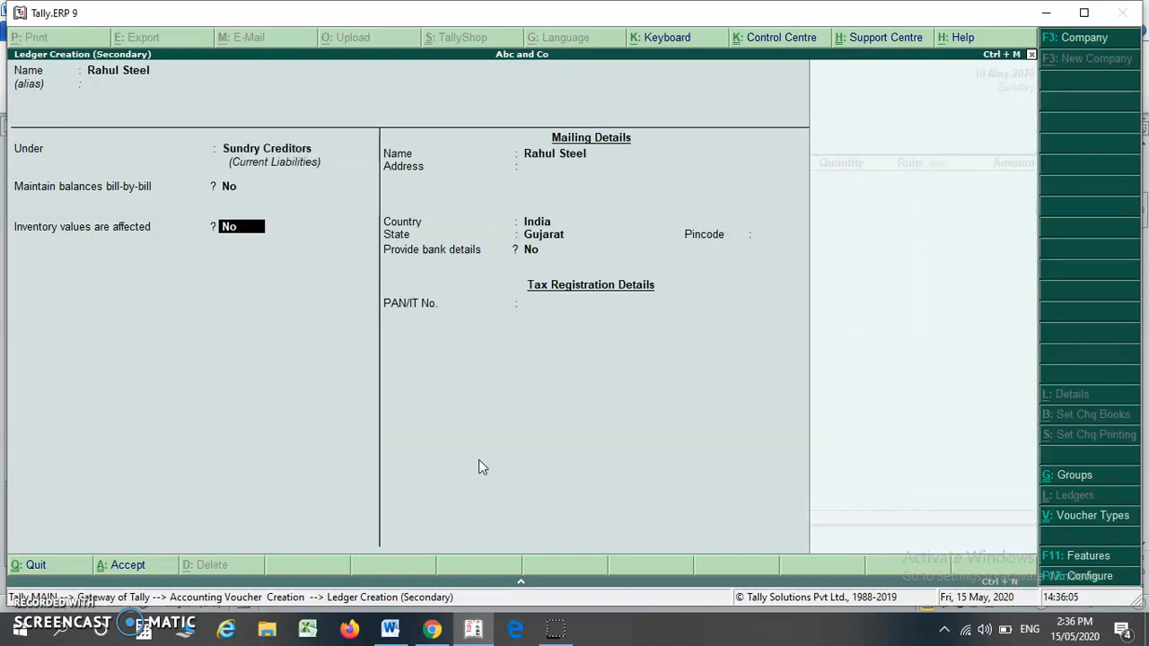
Step: Keep the Rahul Steel ledger's default inventory, mailing and bank settings, leave PAN blank, and save it as the voucher's party
key("Return")
key("Return")
key("Return")
key("Return")
key("Return")
key("Return")
key("Return")
key("Return")
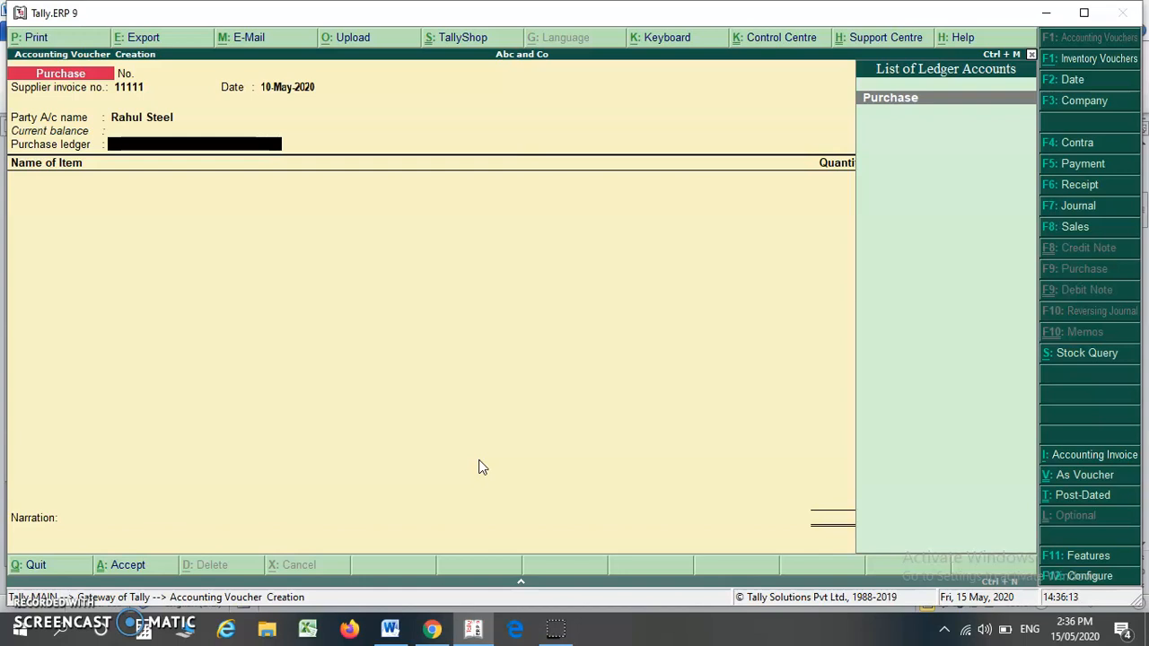
Step: Choose Purchase as the voucher's purchase ledger and add SS Patta as the stock item
key("Return")
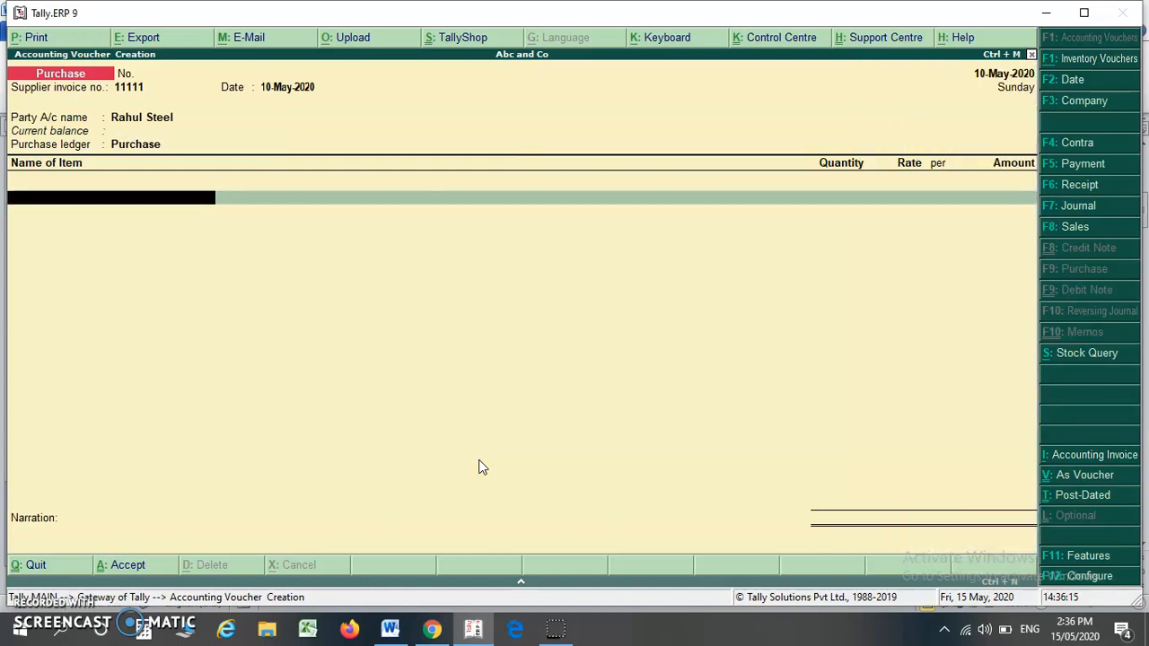
type("ssp")
key("Return")
key("alt+Tab")
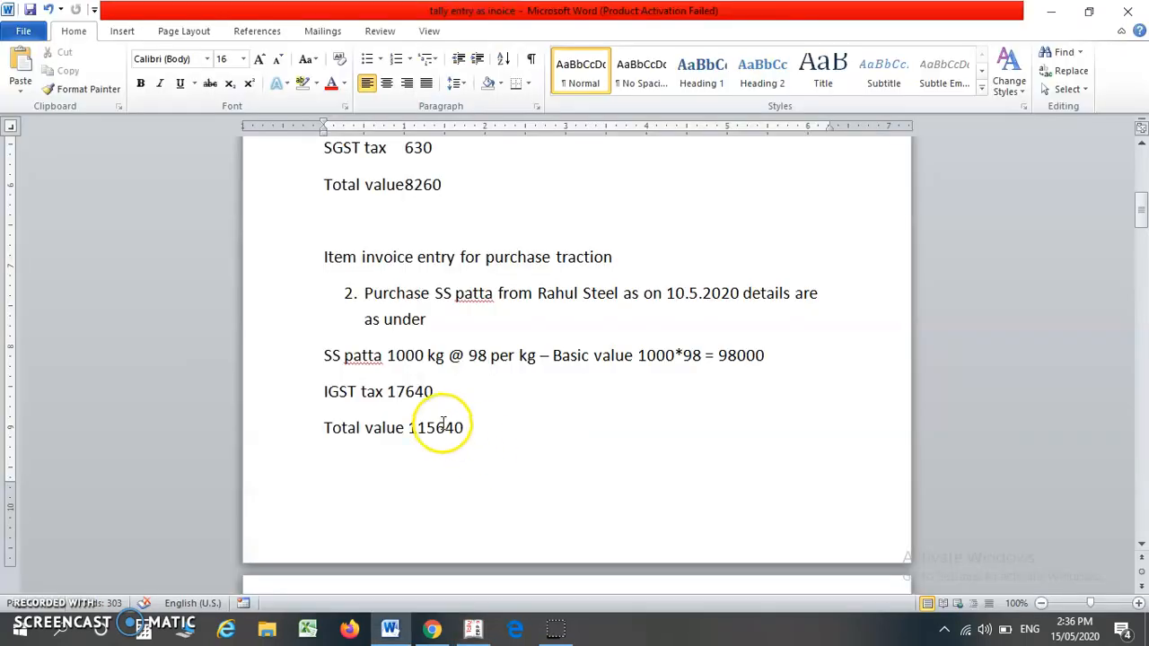
key("alt+Tab")
type("98")
key("Return")
Step: Set the SS Patta quantity to 1000 KG and the rate to 98 per KG, accept the amount and end the item list
key("alt+Tab")
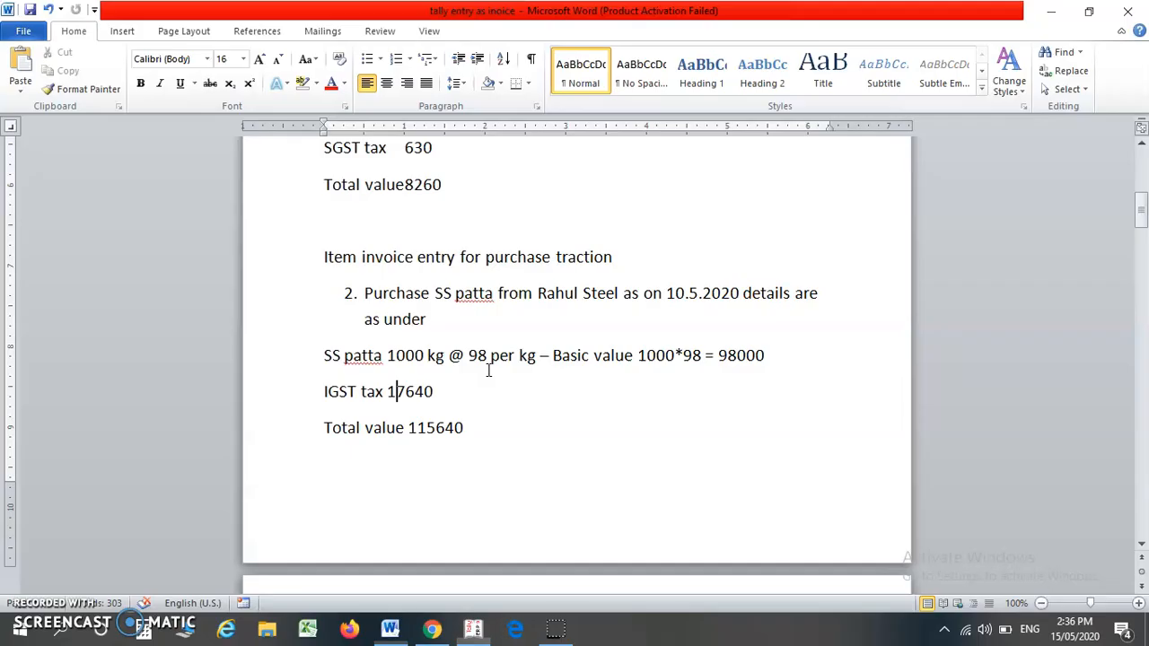
key("alt+Tab")
key("BackSpace")
type("1000")
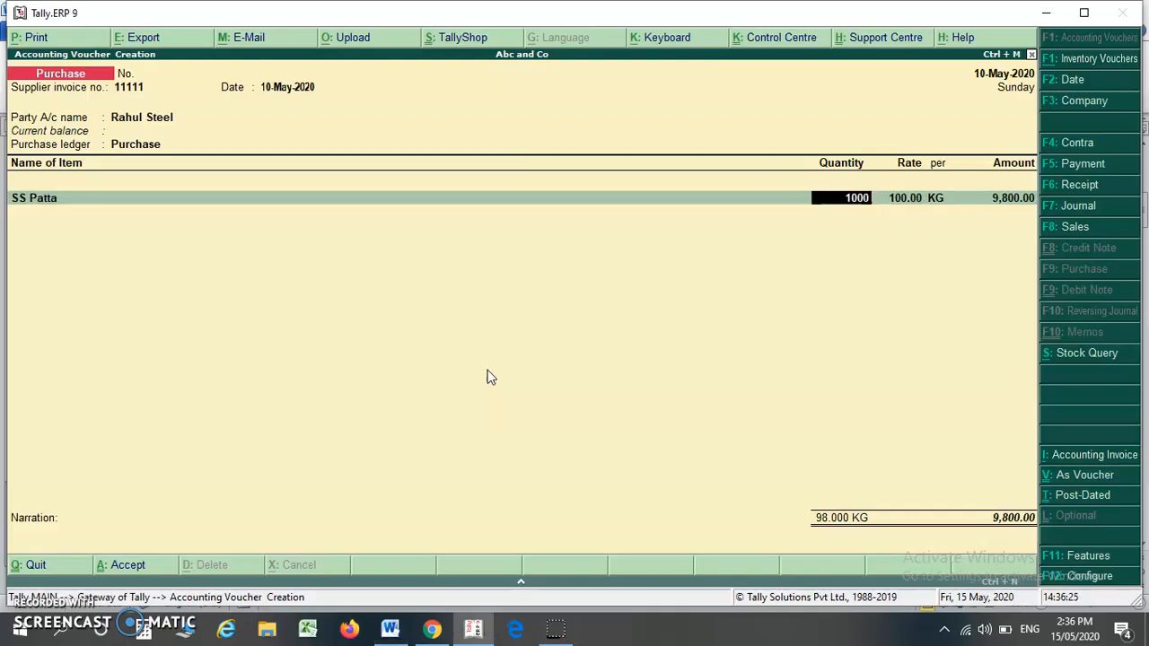
key("Return")
type("98")
key("Return")
key("Return")
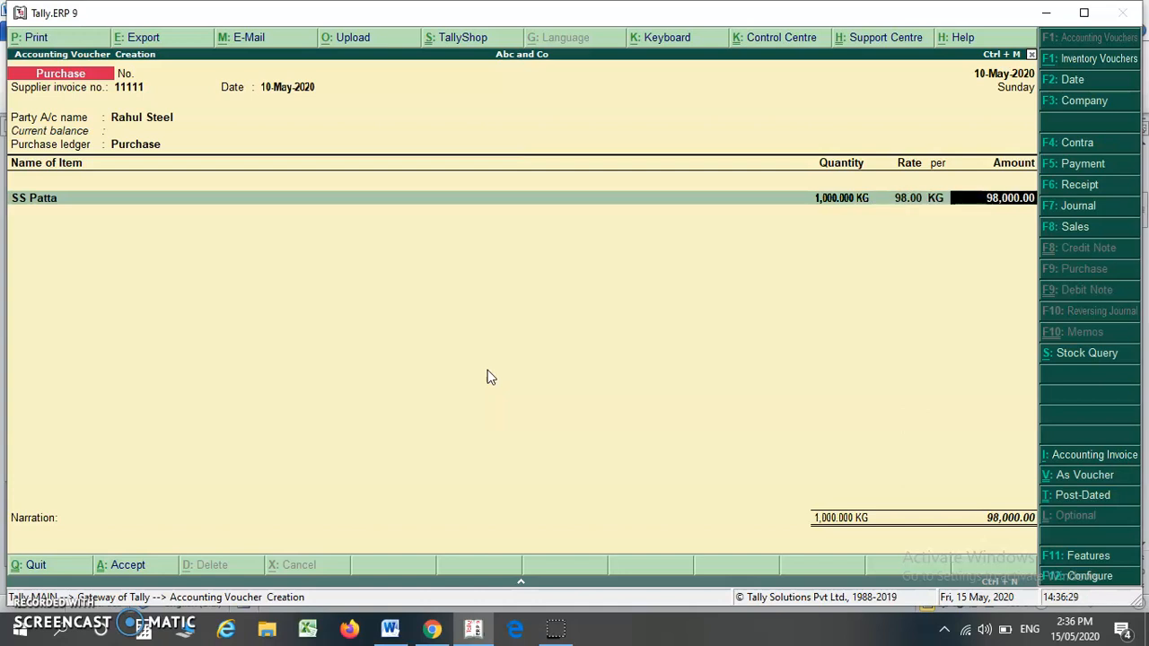
key("Return")
key("Return")
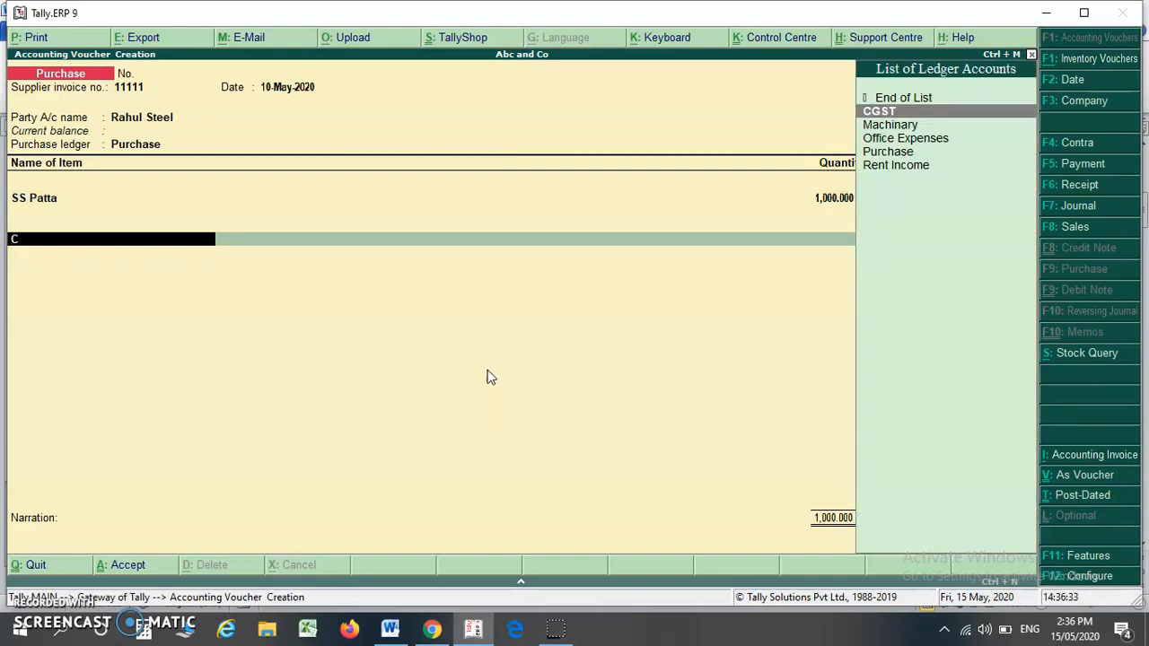
Step: Check the tax in the Word document, add the Igst Payable ledger below SS Patta, and set its amount to 17640
key("alt+Tab")
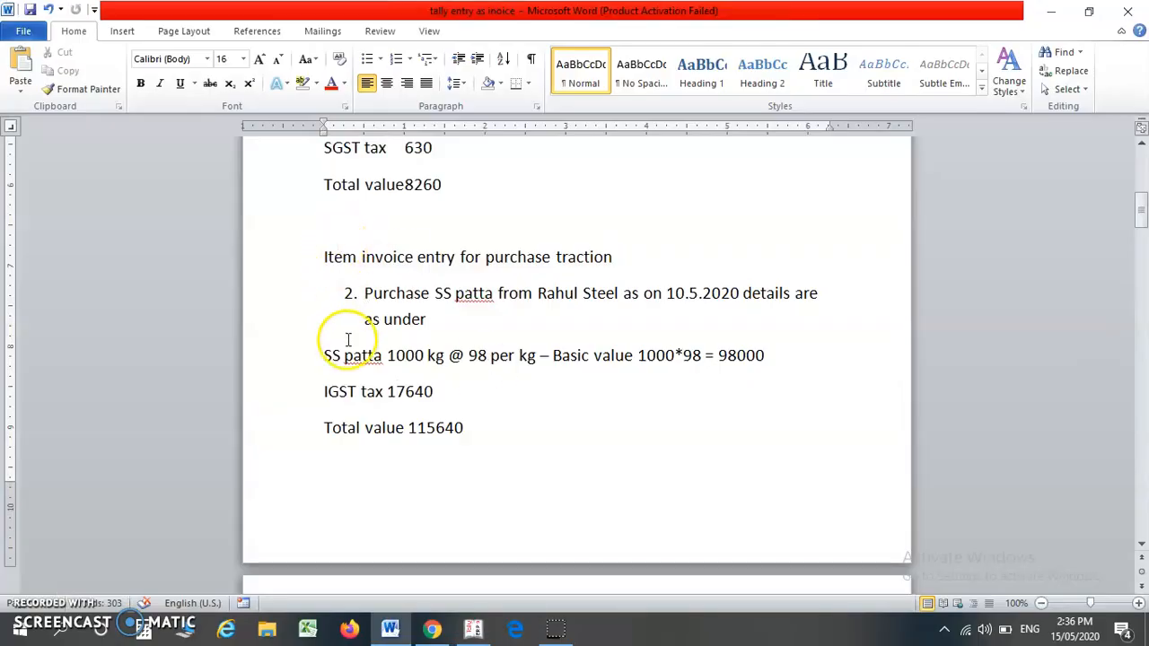
key("alt+Tab")
type("Igs")
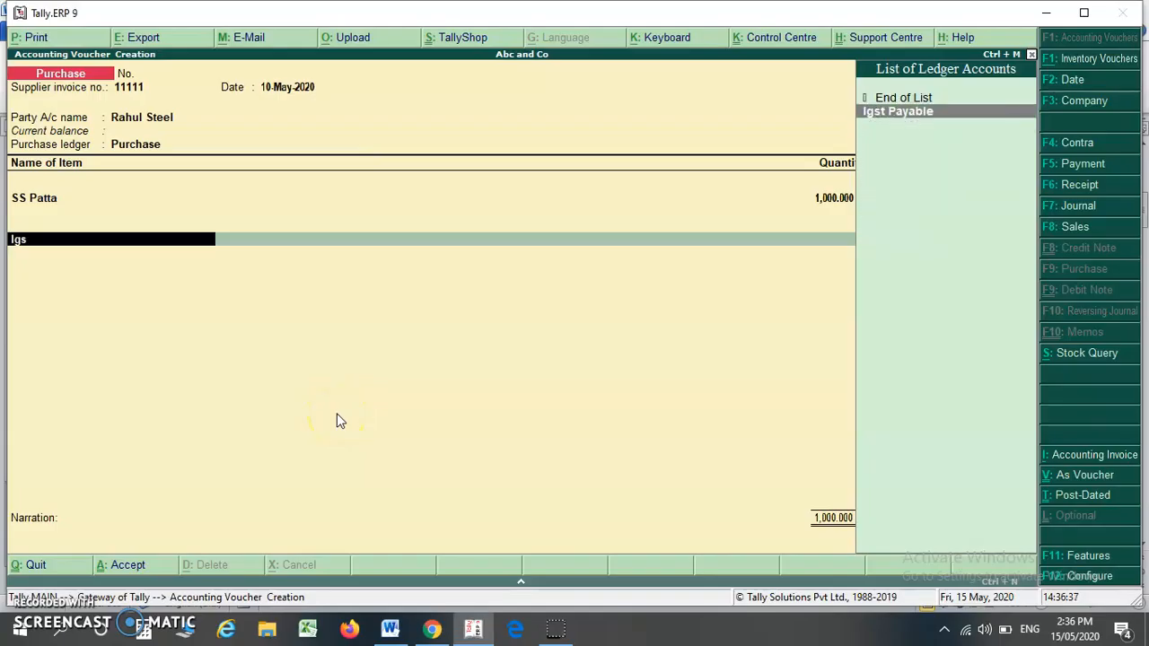
key("Return")
key("alt+Tab")
key("alt+Tab")
key("alt+Tab")
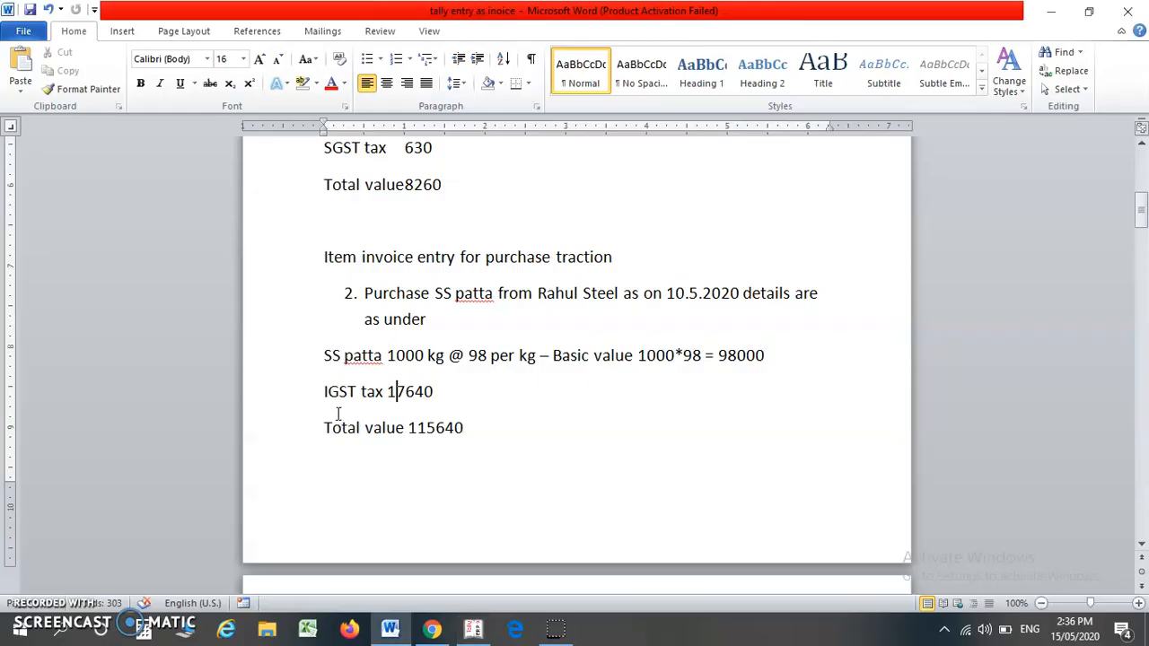
key("alt+Tab")
type("17640")
key("Return")
Step: Open the Igst Payable ledger for alteration from the voucher, rename it IGST, save it and return to the tax amount
key("BackSpace")
key("BackSpace")
key("ctrl+Return")
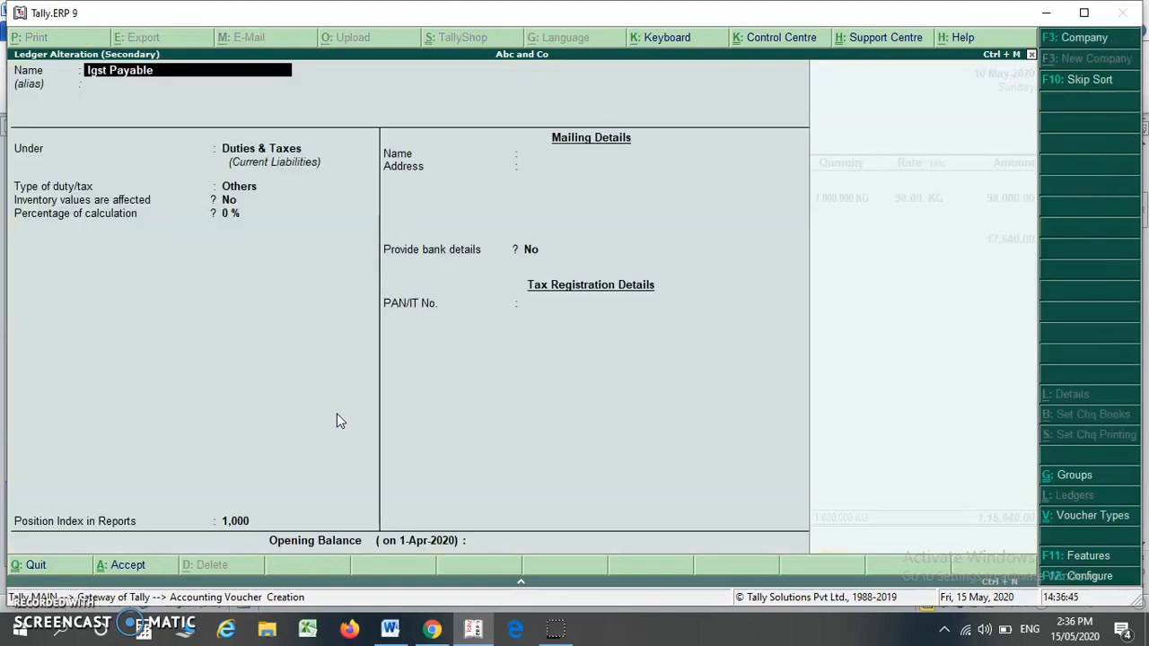
key("BackSpace")
key("BackSpace")
key("BackSpace")
key("BackSpace")
key("BackSpace")
key("BackSpace")
key("BackSpace")
key("BackSpace")
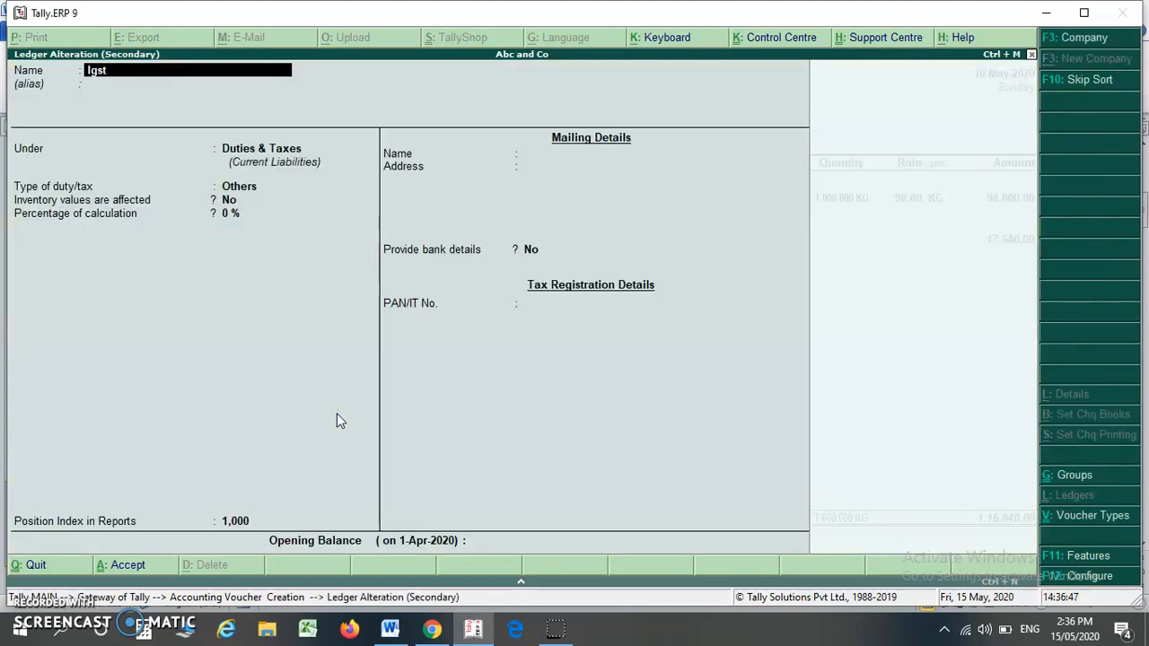
key("ctrl+a")
key("Return")
key("Return")
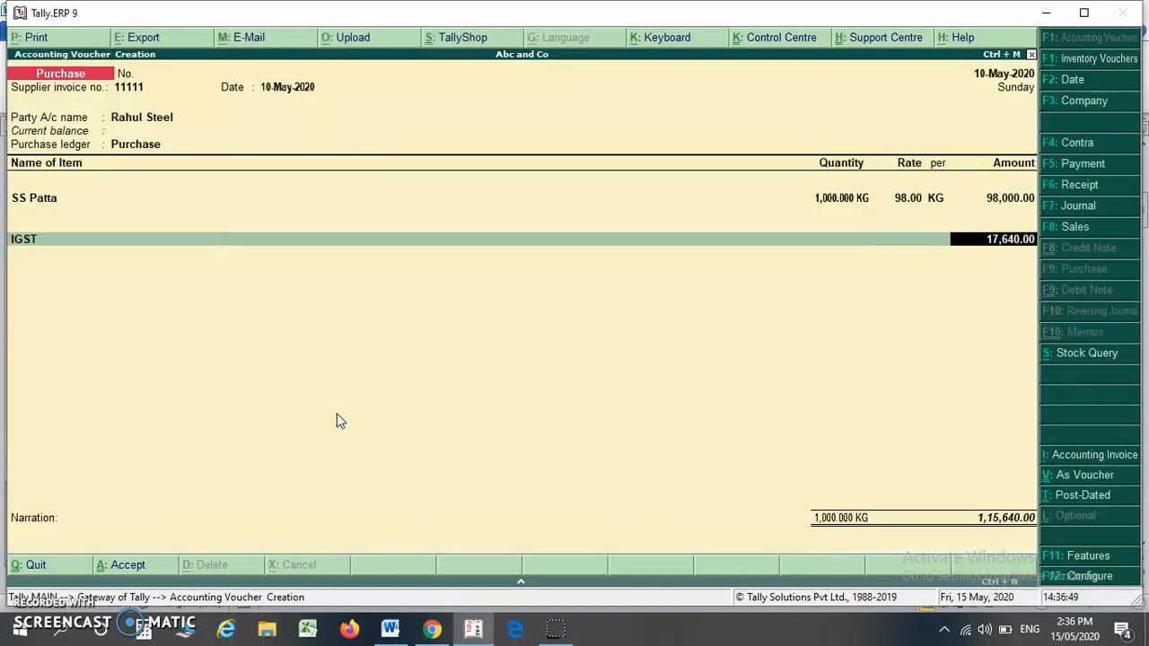
Step: Accept the IGST amount, compare the voucher total with the Word document, and save the purchase voucher without a narration
key("Return")
key("Return")
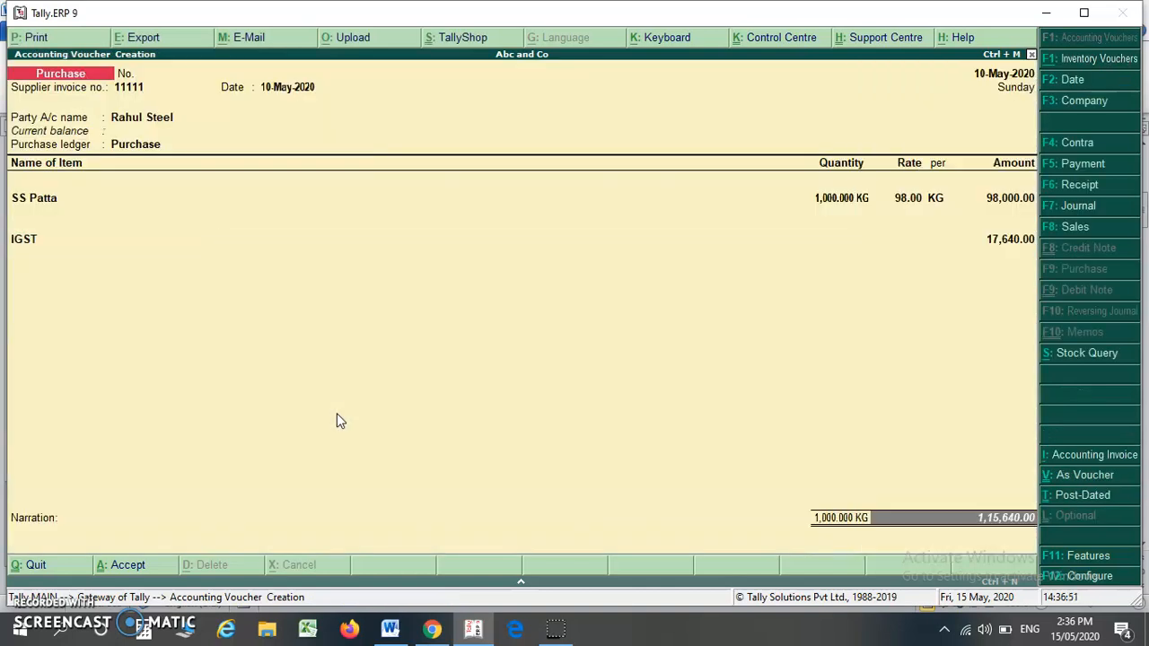
key("Return")
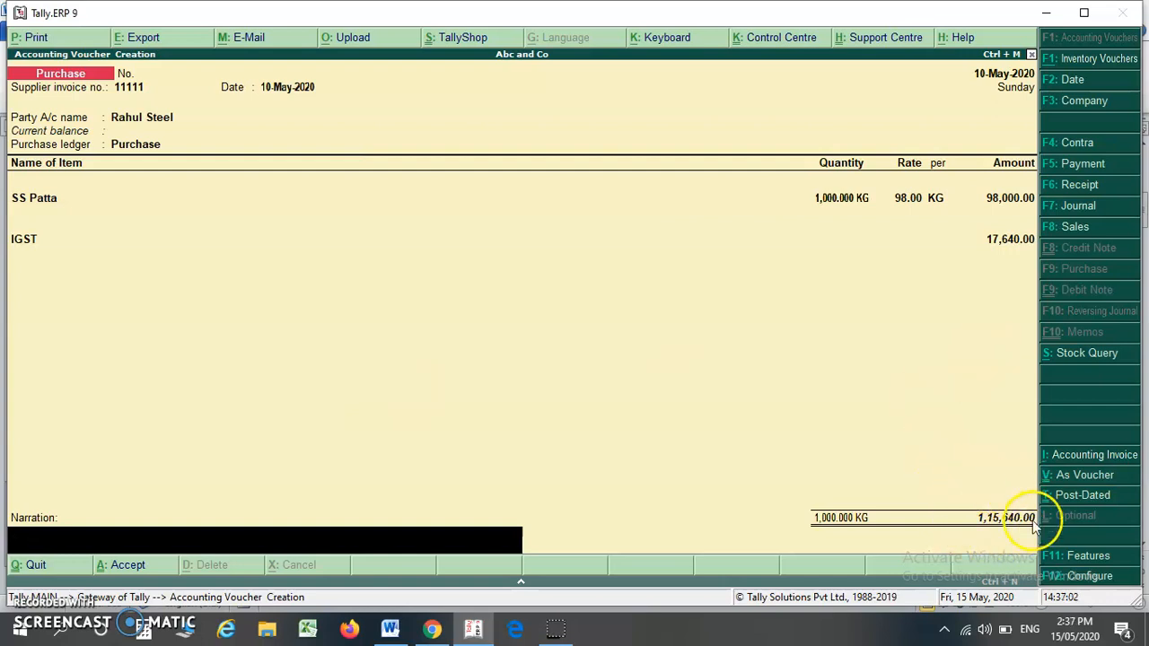
key("alt+Tab")
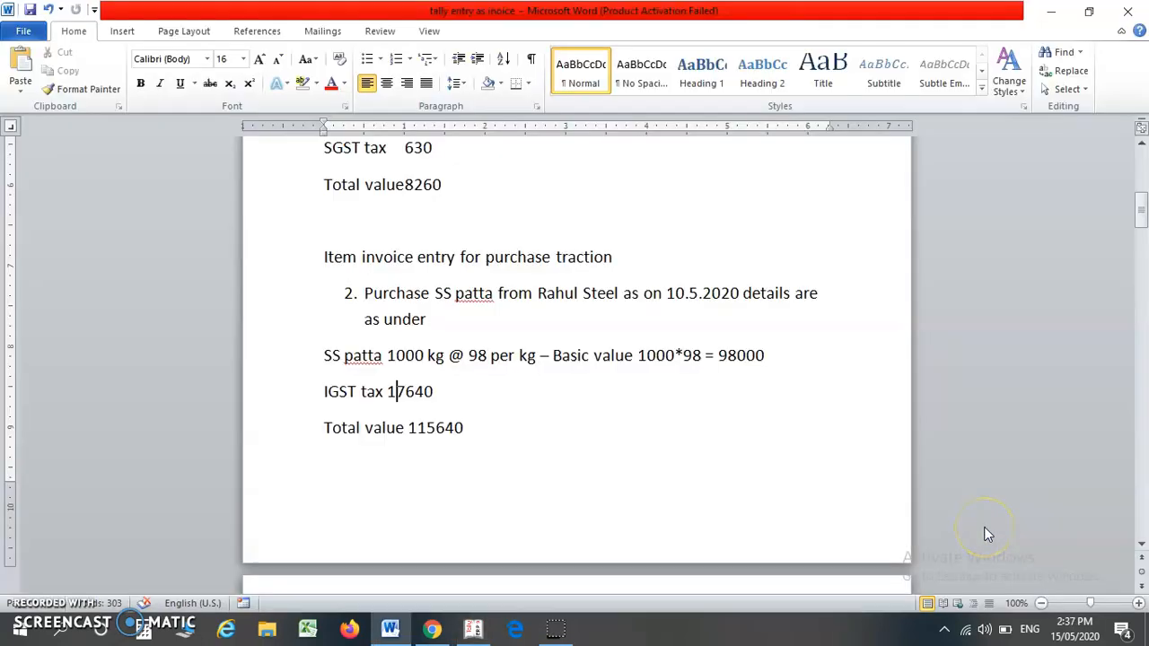
key("alt+Tab")
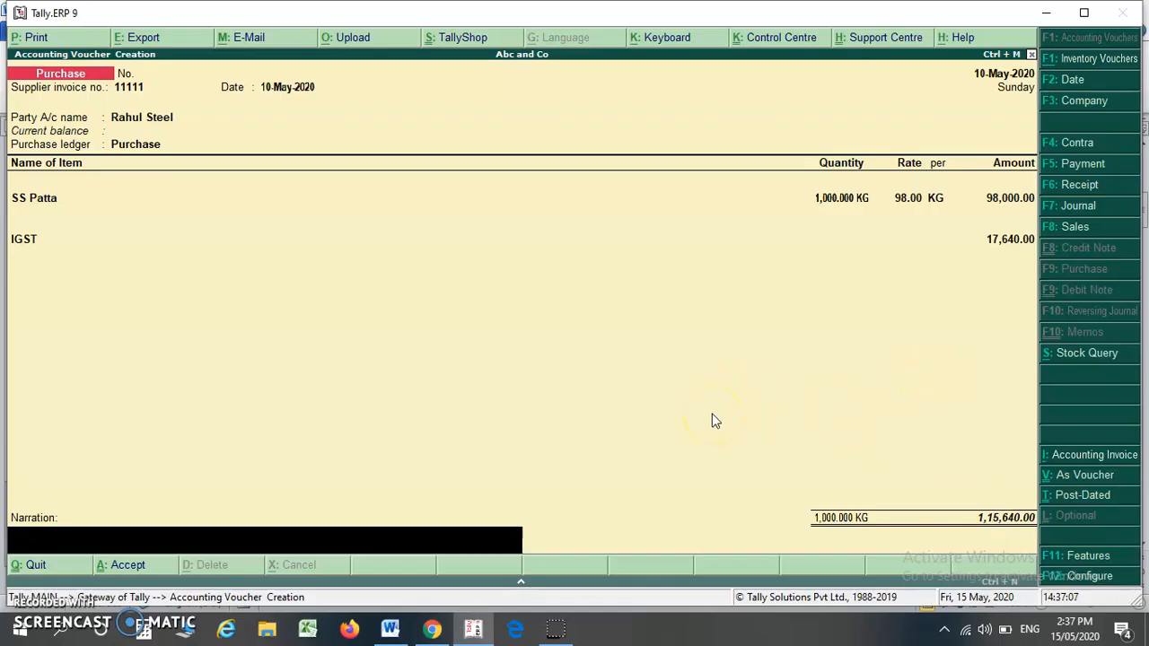
key("Return")
key("Return")
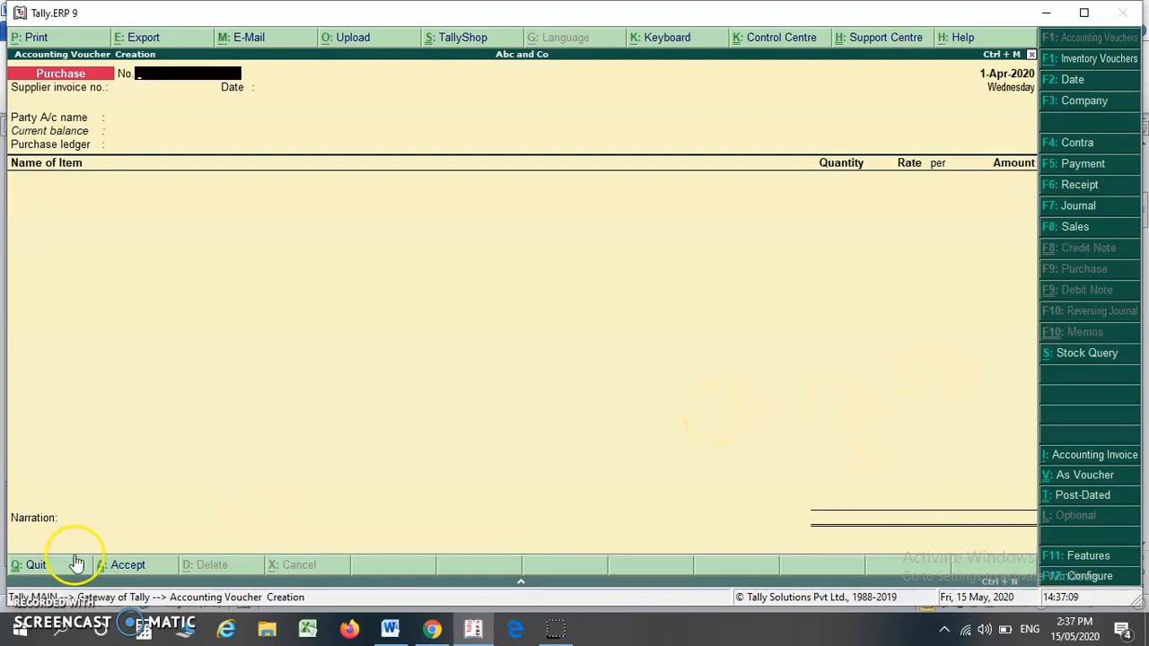